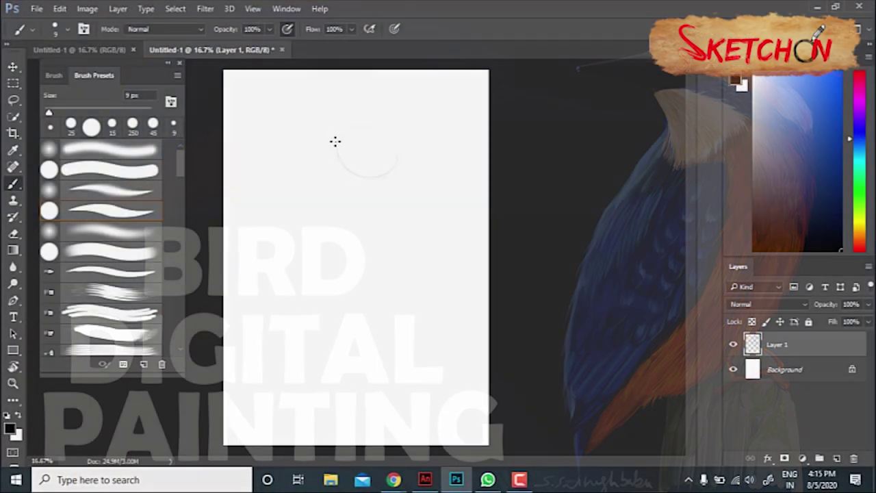
- Draw a loose ellipse on Layer 1 for the kingfisher's head
mouse_move(335, 141)
left_mouse_down()
mouse_move(372, 121)
mouse_move(406, 157)
left_mouse_up()
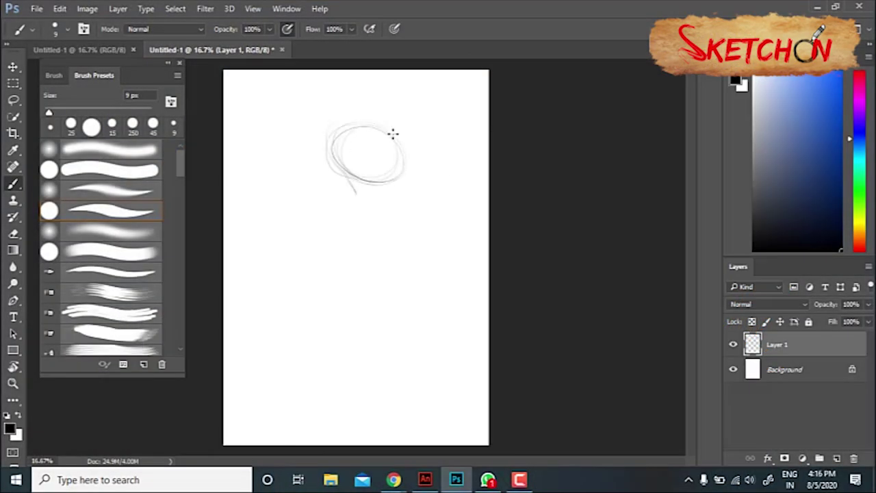
- Sketch the beak line, oval body and pointed tail, and reinforce the back and neck outlines
left_click_drag(298, 146, 361, 149)
left_click_drag(349, 206, 342, 336)
mouse_move(383, 195)
left_mouse_down()
mouse_move(297, 287)
mouse_move(331, 344)
left_mouse_up()
left_click_drag(410, 181, 369, 338)
left_click_drag(356, 127, 417, 208)
mouse_move(351, 213)
left_mouse_down()
mouse_move(350, 179)
mouse_move(293, 359)
left_mouse_up()
- Shape the beak edges, darken back and belly, lengthen the tail, and add wing and feet
left_click_drag(338, 137, 291, 145)
left_click_drag(303, 149, 340, 156)
mouse_move(414, 134)
left_mouse_down()
mouse_move(424, 291)
mouse_move(356, 362)
left_mouse_up()
mouse_move(288, 339)
left_mouse_down()
mouse_move(292, 401)
mouse_move(377, 352)
left_mouse_up()
left_click_drag(294, 291, 293, 338)
mouse_move(391, 199)
left_mouse_down()
mouse_move(353, 311)
mouse_move(296, 359)
left_mouse_up()
left_click_drag(388, 342, 400, 354)
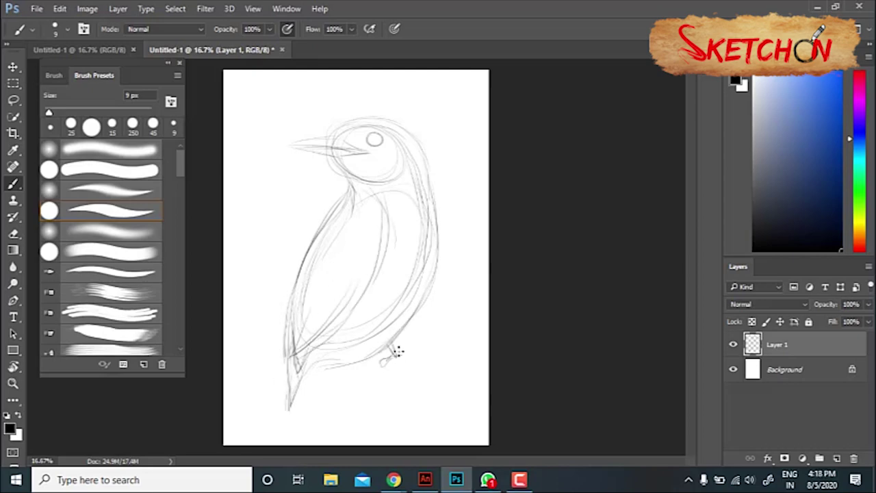
- Sketch the stump beneath the bird with foot strokes on top
left_click_drag(346, 366, 337, 424)
left_click_drag(434, 370, 438, 442)
left_click_drag(338, 420, 332, 444)
left_click_drag(405, 332, 423, 338)
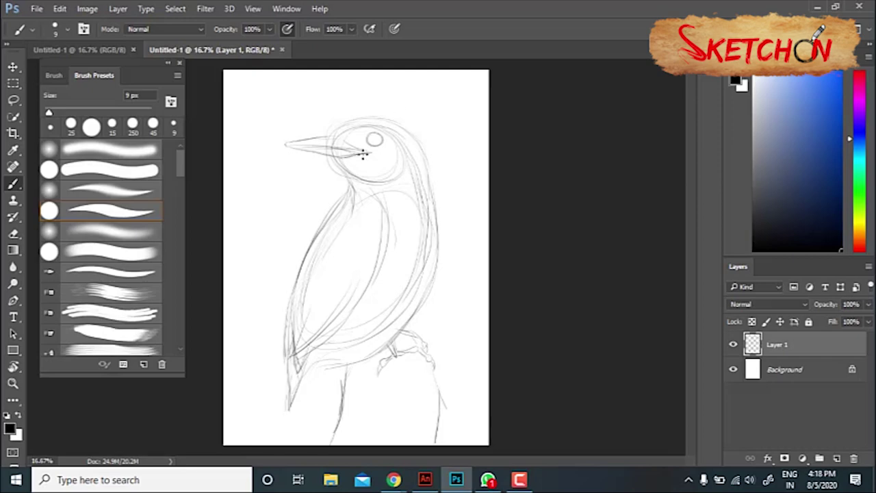
- Retrace the throat, head, back and curved belly outlines more darkly
left_click_drag(337, 164, 358, 210)
left_click_drag(390, 175, 373, 218)
mouse_move(335, 136)
left_mouse_down()
mouse_move(410, 122)
mouse_move(438, 226)
mouse_move(431, 301)
left_mouse_up()
left_click_drag(345, 205, 287, 355)
mouse_move(319, 231)
left_mouse_down()
mouse_move(356, 321)
mouse_move(292, 359)
left_mouse_up()
- Add wing feather and tail lines, darken cheek and nape, then add Layer 2 with dark navy
left_click_drag(305, 302, 285, 358)
mouse_move(352, 309)
left_mouse_down()
mouse_move(314, 344)
mouse_move(287, 409)
left_mouse_up()
mouse_move(367, 350)
left_mouse_down()
mouse_move(299, 396)
mouse_move(341, 374)
left_mouse_up()
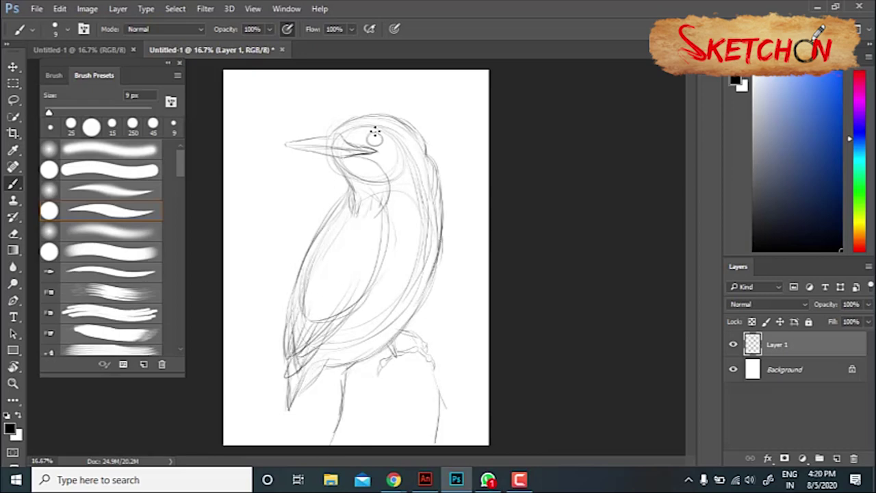
left_click_drag(408, 158, 373, 179)
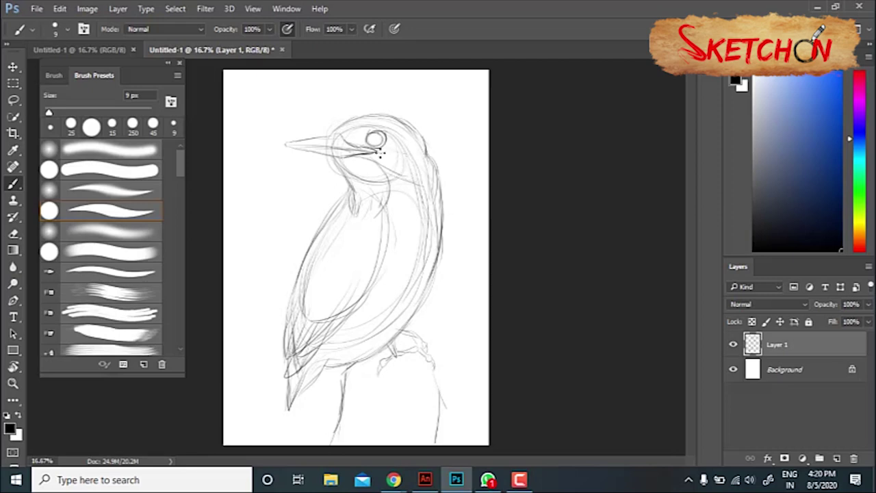
left_click_drag(430, 188, 438, 170)
left_click(836, 457)
left_click(771, 215)
- Fill Layer 2 with dark navy and move the sketch layer above it
left_click_drag(49, 112, 123, 111)
mouse_move(479, 74)
left_mouse_down()
mouse_move(333, 73)
mouse_move(215, 147)
mouse_move(446, 167)
left_mouse_up()
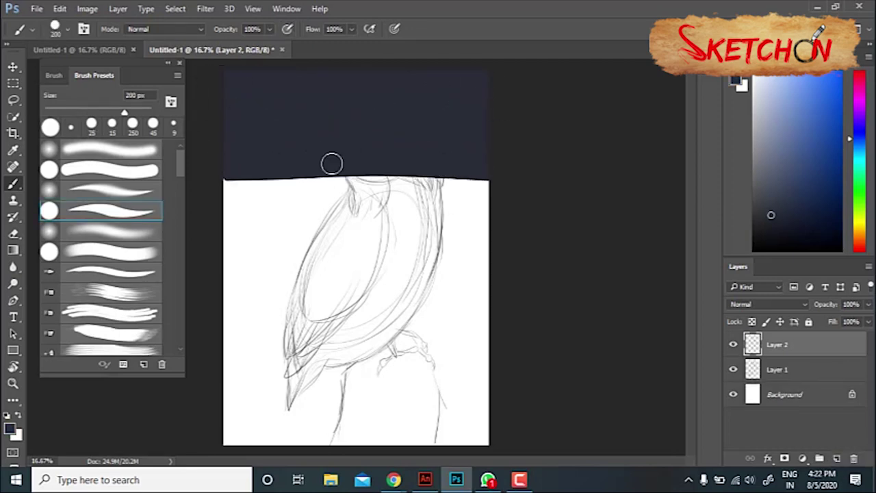
left_click(19, 414)
key("ctrl+BackSpace")
left_click(787, 373)
left_click_drag(791, 385, 786, 342)
- Add a colour layer under the locked sketch and navy layers, and paint the bird blue
left_click(836, 458)
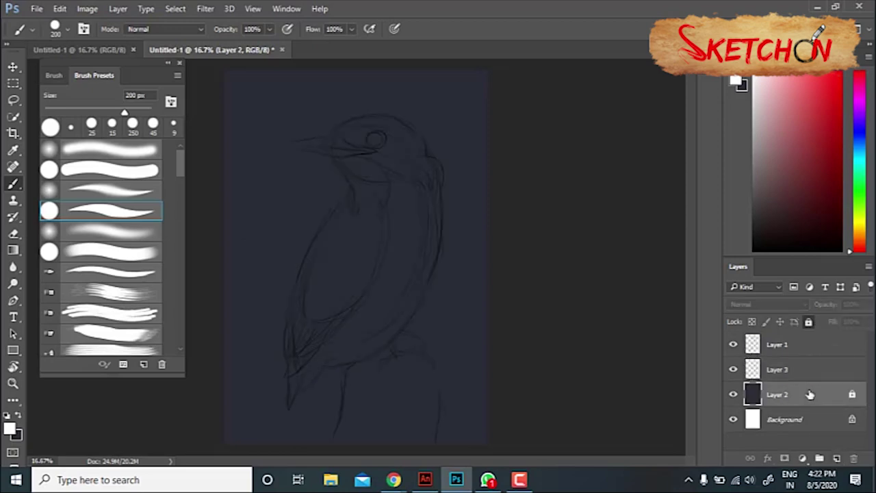
left_click(808, 321)
left_click(815, 354)
left_click(858, 140)
left_click_drag(828, 157, 834, 146)
mouse_move(410, 126)
left_mouse_down()
mouse_move(348, 131)
mouse_move(385, 164)
mouse_move(431, 179)
left_mouse_up()
key("ctrl+bracketleft")
mouse_move(352, 226)
left_mouse_down()
mouse_move(343, 196)
mouse_move(293, 390)
left_mouse_up()
- Paint peach over the throat and cheek, and orange on the eye spot, head band and belly
mouse_move(348, 161)
left_mouse_down()
mouse_move(345, 153)
mouse_move(363, 166)
mouse_move(366, 189)
mouse_move(391, 171)
mouse_move(438, 179)
mouse_move(421, 330)
left_mouse_up()
left_click(821, 76)
left_click(350, 139)
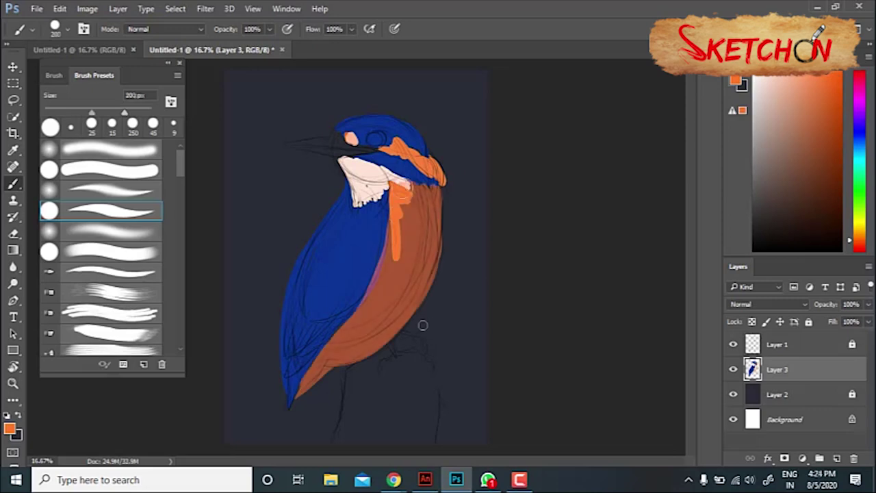
key("ctrl+plus")
mouse_move(419, 268)
left_mouse_down()
mouse_move(433, 295)
mouse_move(399, 308)
mouse_move(471, 283)
mouse_move(490, 287)
mouse_move(499, 305)
left_mouse_up()
key("bracketleft")
key("bracketleft")
key("bracketleft")
- Paint dark brown claw tips on the toes with a smaller brush
left_click(389, 313, "alt")
left_click_drag(400, 313, 395, 330)
left_click_drag(501, 306, 504, 322)
key("bracketleft")
key("bracketleft")
left_click_drag(487, 280, 490, 289)
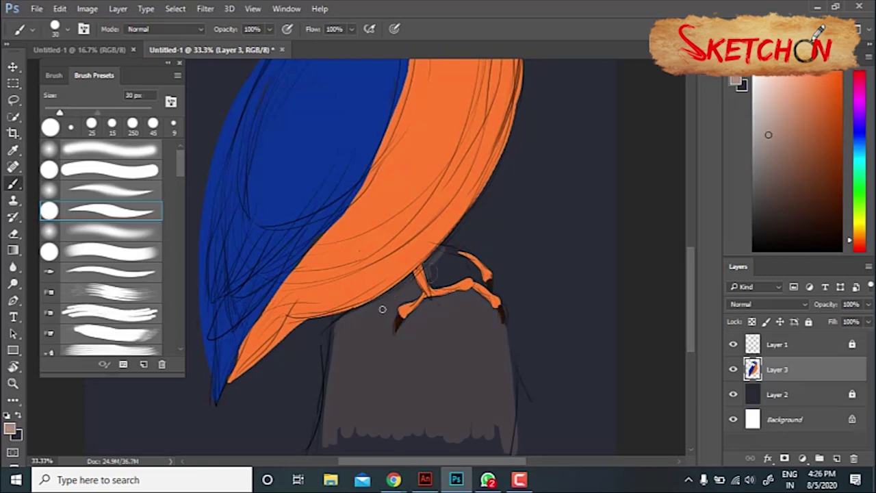
key("ctrl+minus")
key("ctrl+minus")
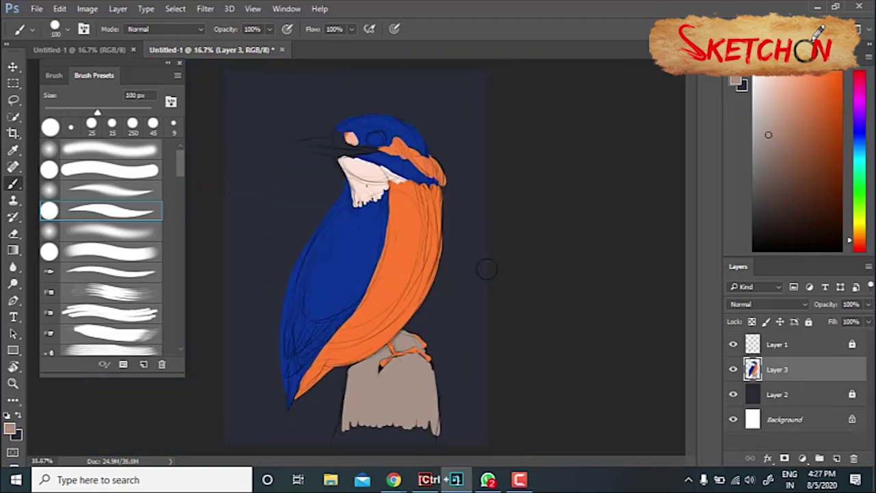
- Paint the pointed beak and the eye near-black
left_click(307, 147, "alt")
mouse_move(307, 146)
left_mouse_down()
mouse_move(383, 152)
mouse_move(342, 149)
mouse_move(373, 150)
mouse_move(356, 141)
left_mouse_up()
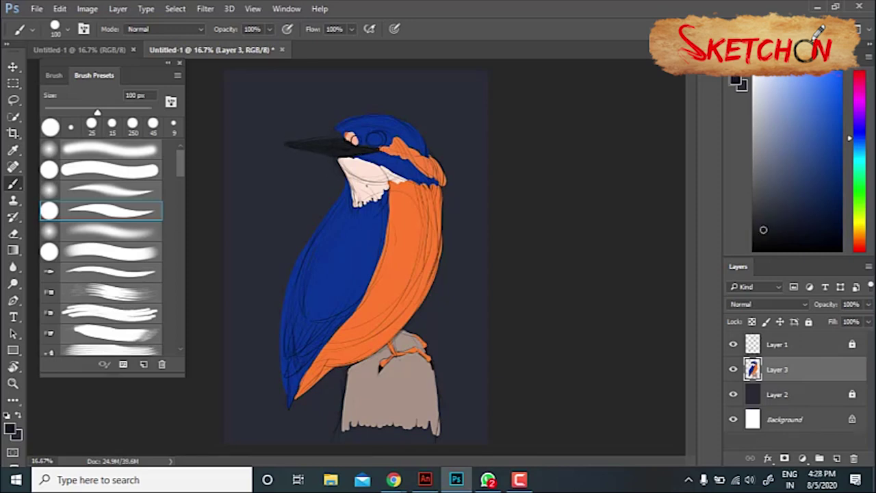
left_click(377, 138)
left_click(321, 140, "alt")
key("ctrl+shift+alt+n")
- Paint light blue strokes on the crown, hide the pencil sketch, and adjust the head's blue
left_click(372, 143, "alt")
mouse_move(339, 126)
left_mouse_down()
mouse_move(381, 117)
mouse_move(342, 131)
mouse_move(409, 128)
left_mouse_up()
left_click(733, 344)
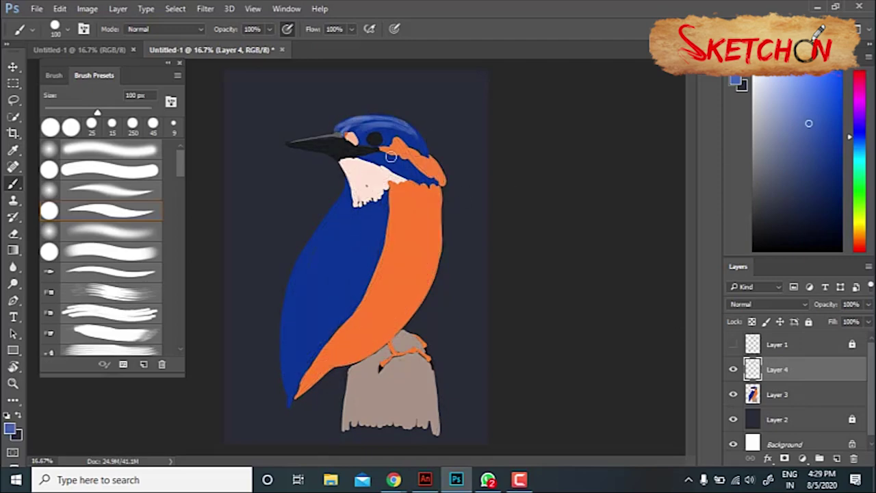
left_click(418, 145, "alt")
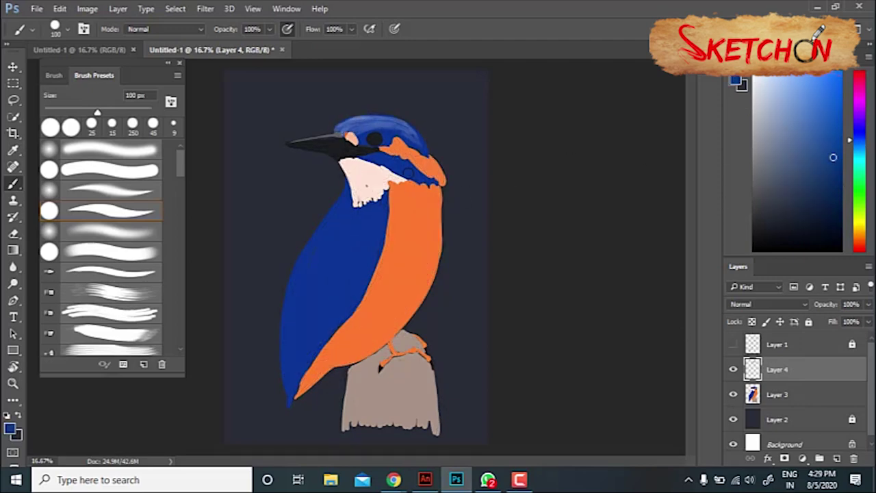
left_click_drag(859, 140, 858, 149)
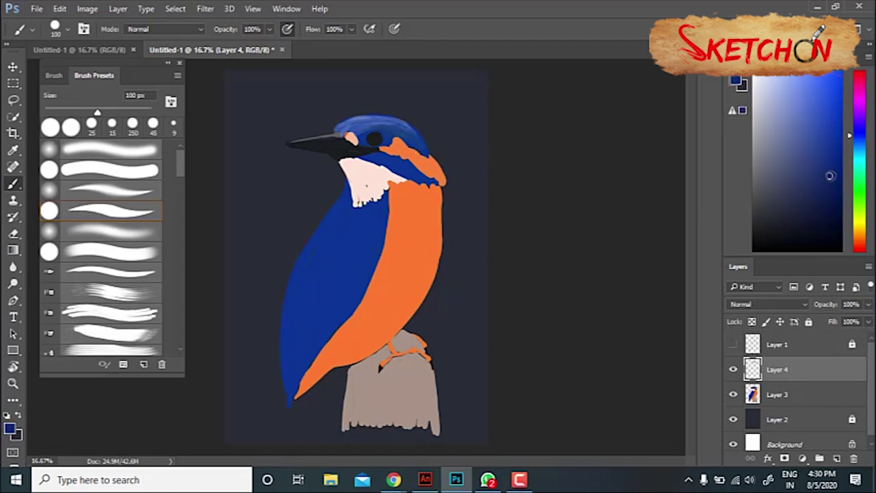
- Sample eye, head and peach tones with a smaller brush and choose a pale near-white highlight
key("bracketleft")
key("bracketleft")
key("bracketleft")
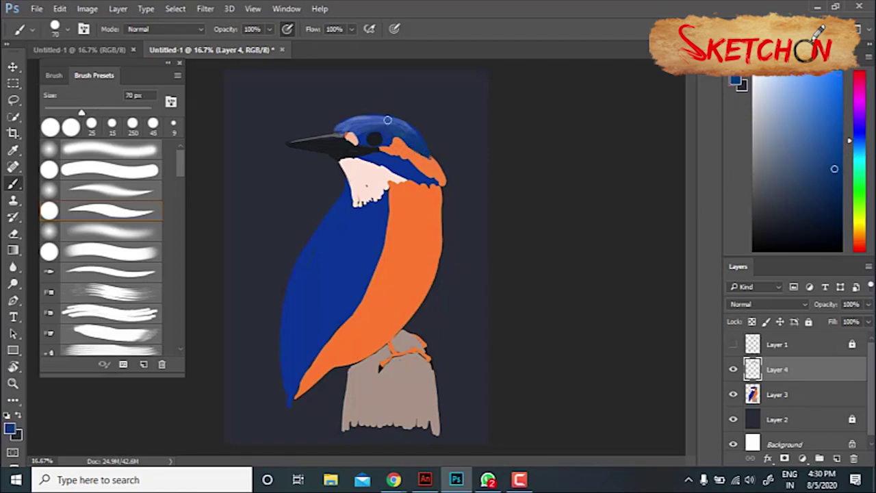
left_click(369, 142, "alt")
left_click(383, 134, "alt")
left_click(352, 136, "alt")
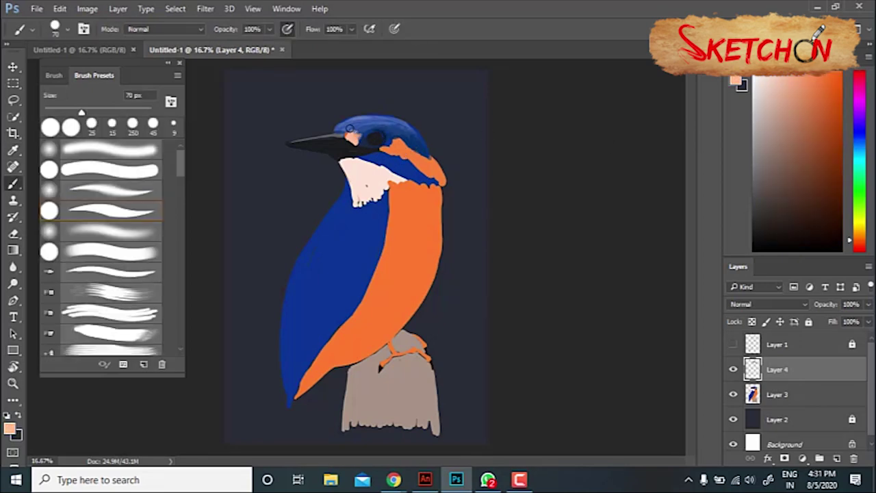
left_click(364, 140, "alt")
scroll(329, 137, "up", 2)
- Paint the glossy eye in near-black and dark navy with a pale whitish highlight
key("bracketleft")
key("bracketleft")
key("bracketleft")
left_click(402, 162, "alt")
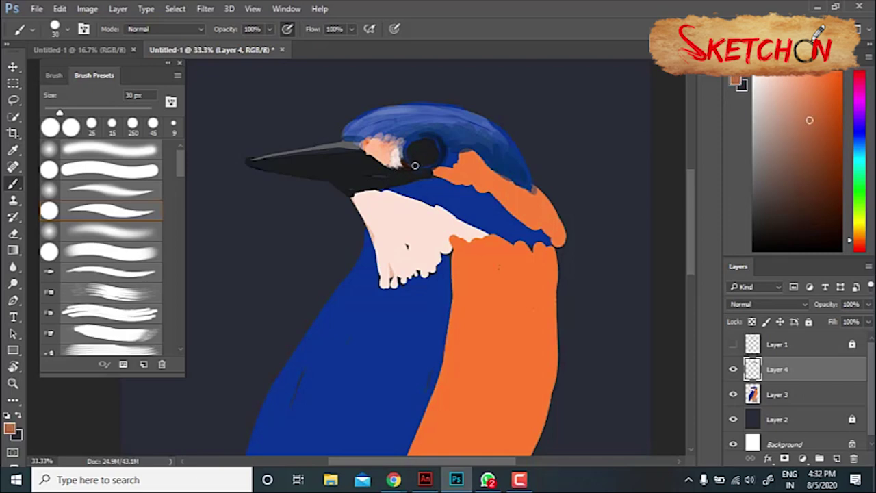
left_click(448, 200, "alt")
key("bracketright")
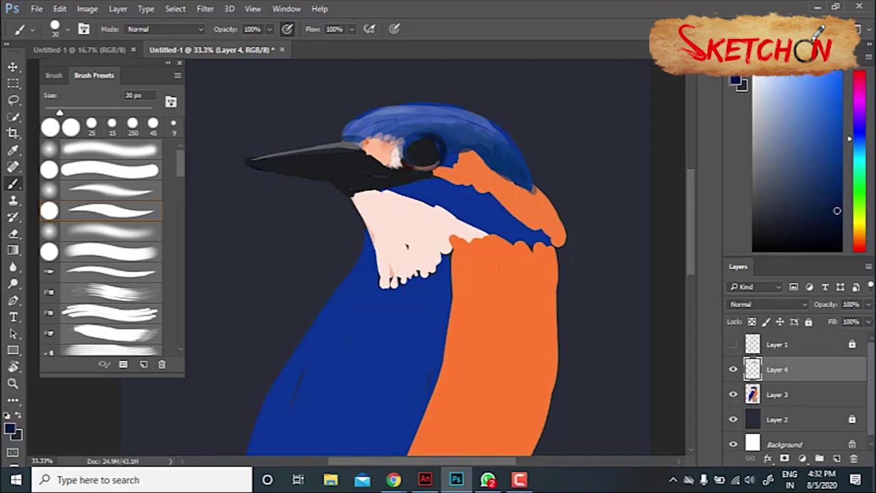
left_click(419, 139, "alt")
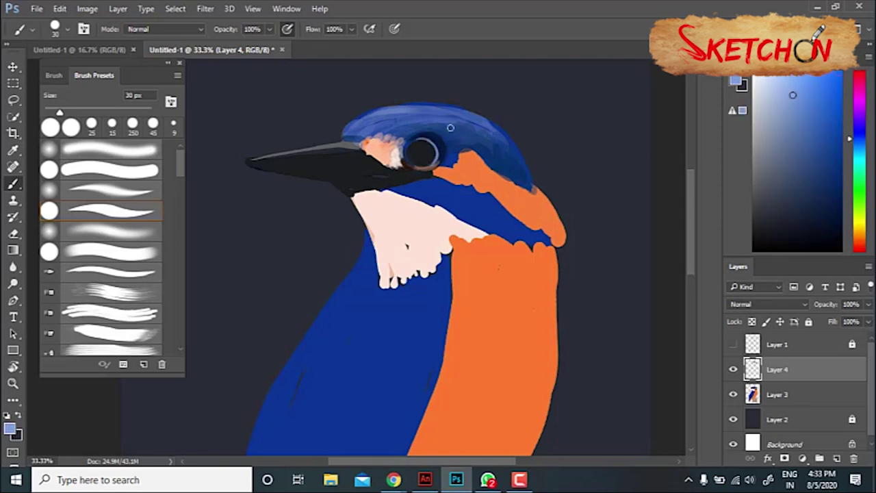
left_click(419, 147, "alt")
left_click(423, 145, "alt")
left_click(438, 152, "alt")
key("bracketleft")
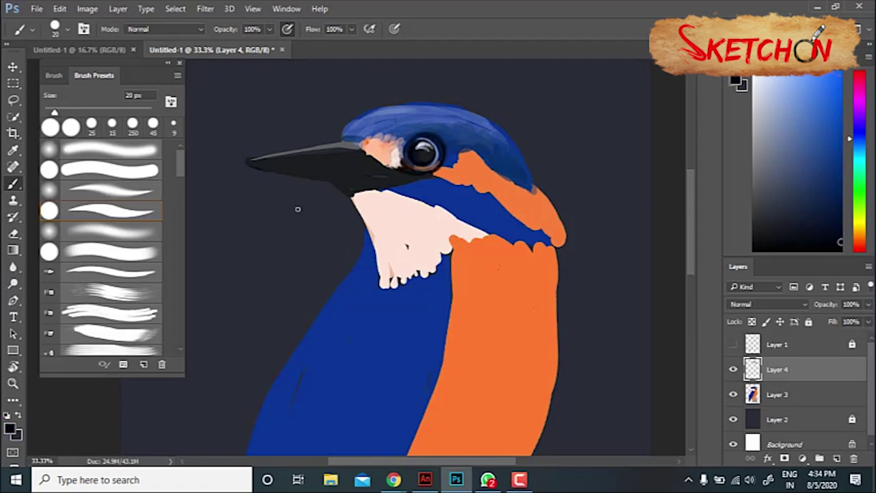
- Add deeper and darker blue feather strokes along the top and back of the head
left_click(400, 135, "alt")
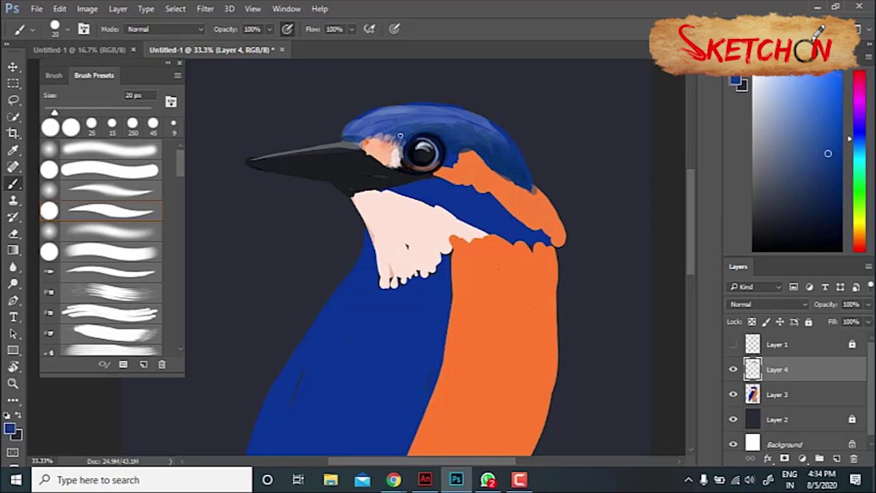
left_click(357, 122, "alt")
left_click(375, 114, "alt")
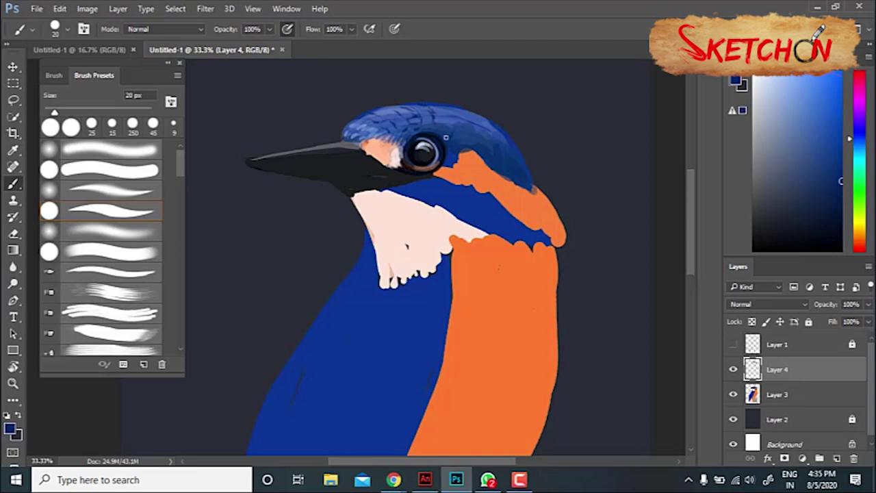
left_click_drag(420, 110, 363, 118)
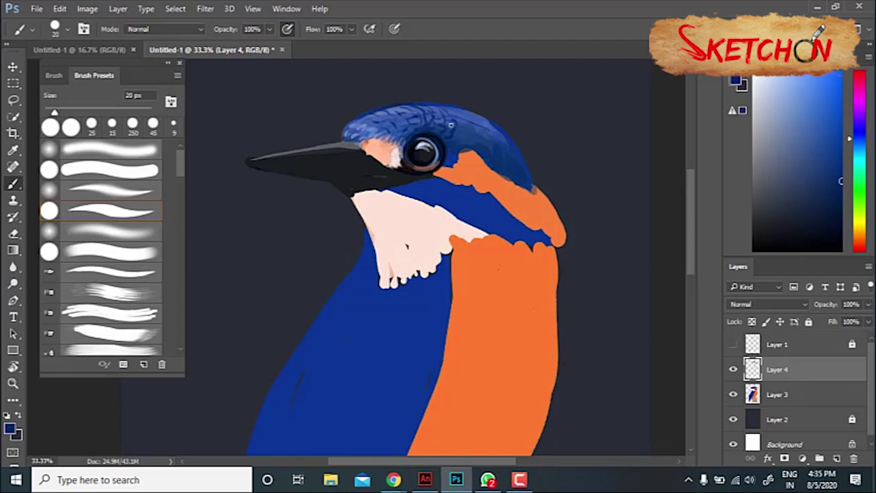
left_click(464, 148, "alt")
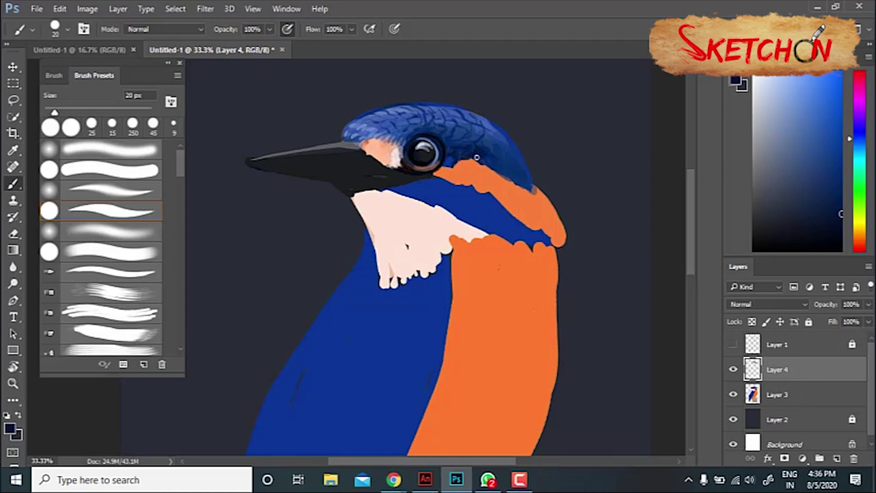
left_click_drag(476, 157, 510, 174)
left_click(456, 113, "alt")
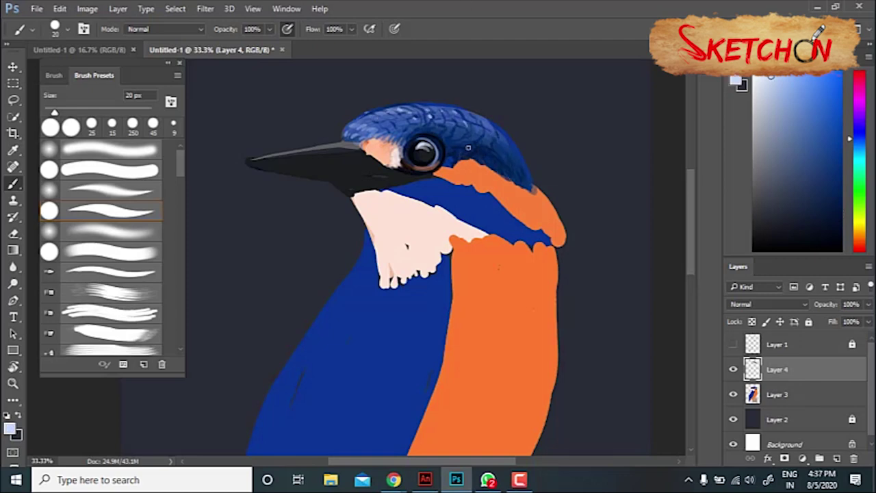
left_click(389, 153, "alt")
- Sample darker and lighter orange-peach tones from the nape and shrink the brush
left_click(517, 172, "alt")
left_click(441, 177, "alt")
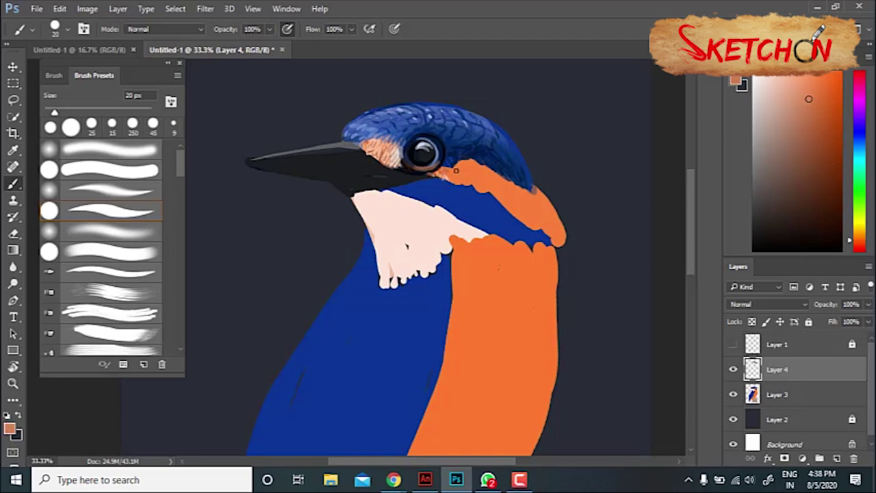
left_click(470, 183, "alt")
left_click(479, 167, "alt")
left_click(481, 168, "alt")
left_click(487, 176, "alt")
key("bracketleft")
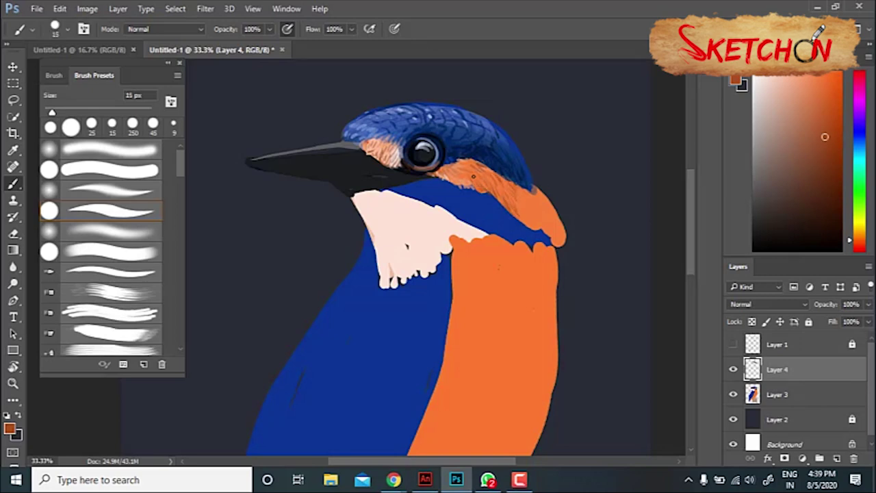
- Paint light peach feather strokes over the orange nape and along its edge
left_click(522, 201, "alt")
left_click(531, 216, "alt")
mouse_move(547, 191)
left_mouse_down()
mouse_move(524, 217)
mouse_move(541, 239)
mouse_move(537, 232)
mouse_move(555, 239)
mouse_move(541, 209)
mouse_move(561, 248)
left_mouse_up()
left_click(537, 219, "alt")
left_click_drag(541, 205, 558, 232)
left_click(550, 176, "alt")
left_click(375, 219, "alt")
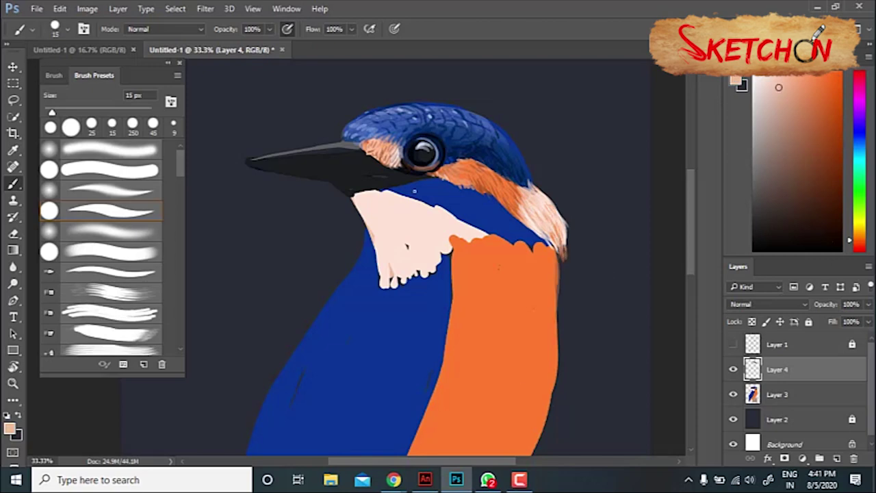
left_click(372, 198, "alt")
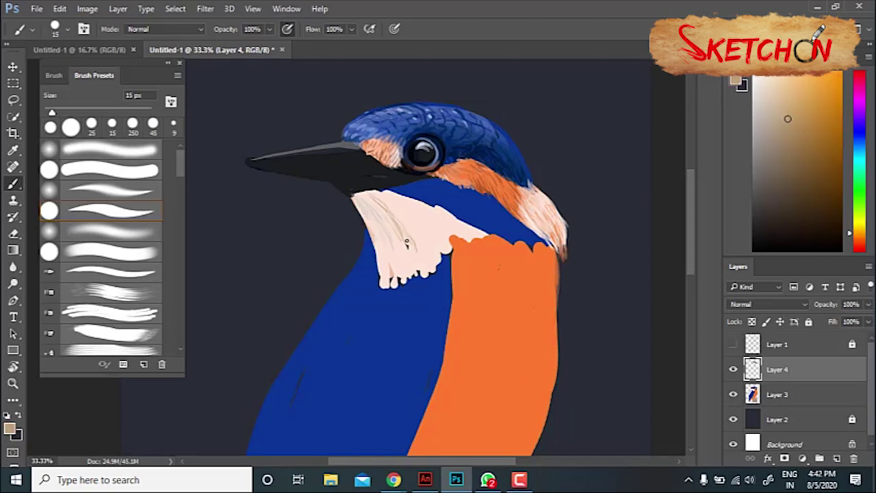
- Paint golden and faint yellowish feather strokes over the pale throat
left_click(397, 252, "alt")
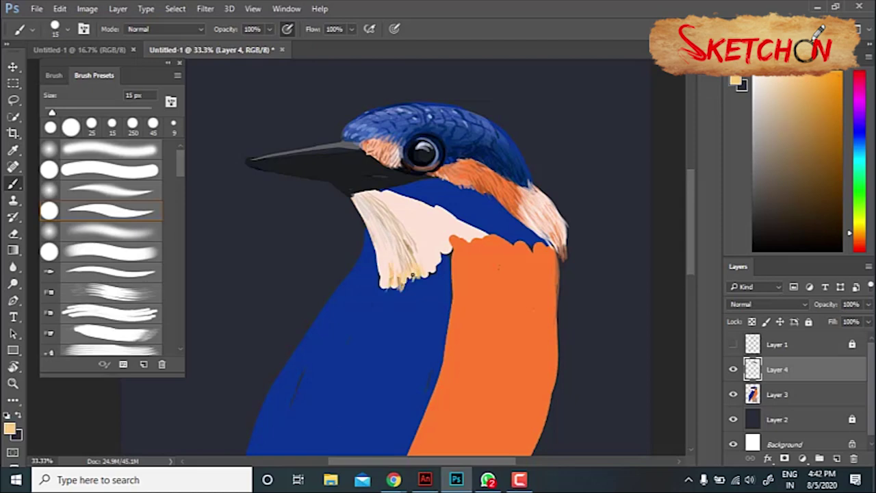
left_click(403, 268, "alt")
left_click_drag(414, 238, 424, 258)
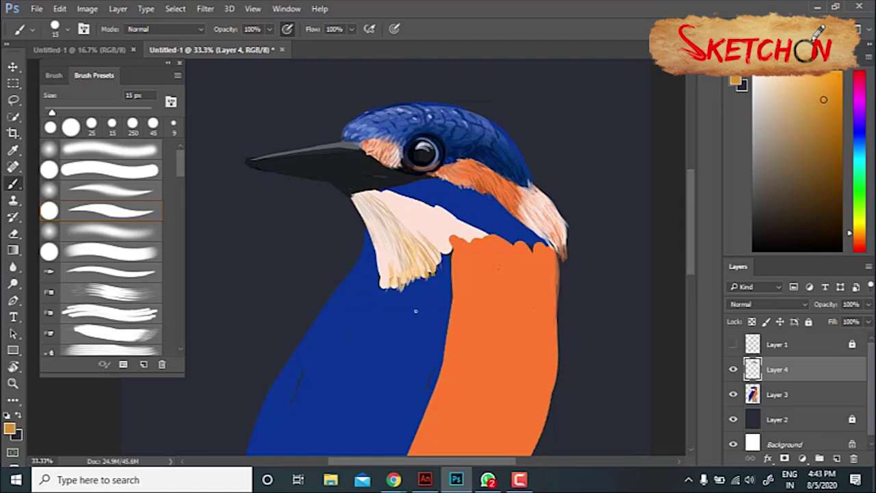
left_click_drag(376, 195, 414, 224)
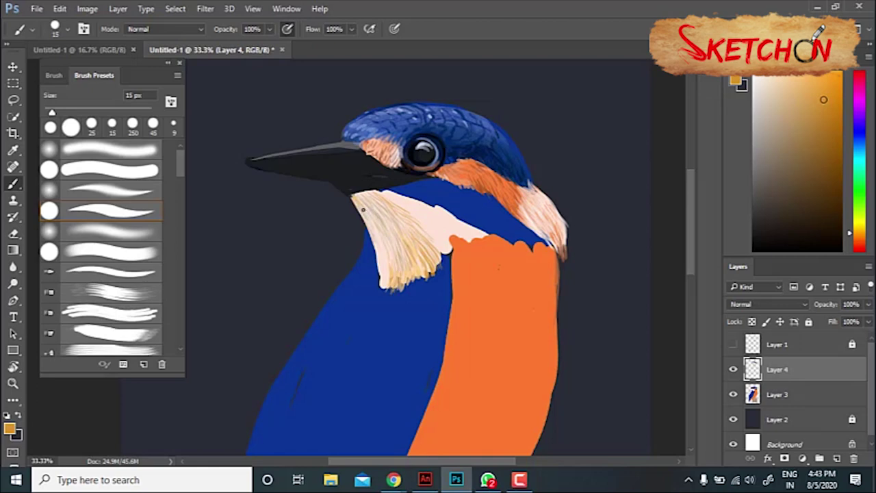
left_click(400, 197, "alt")
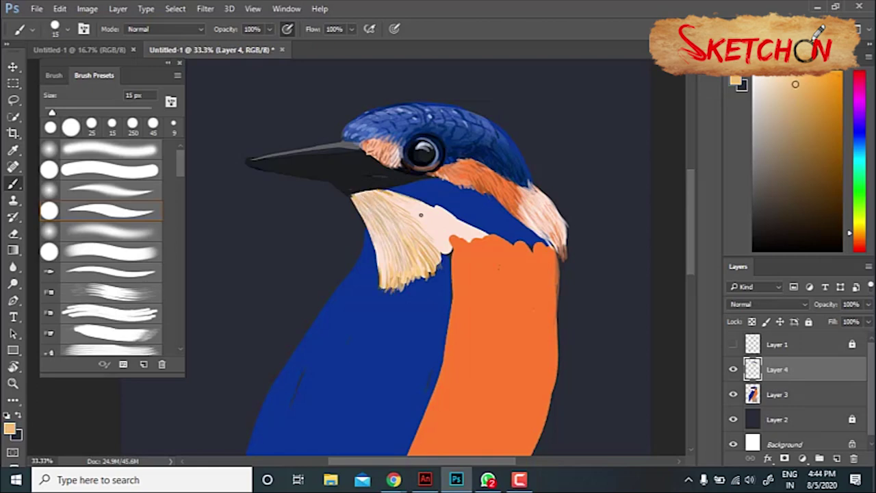
- Paint mid-blue feather strokes along the neck under the eye with a 35 px brush
left_click(452, 199, "alt")
key("bracketright")
key("bracketright")
mouse_move(400, 189)
left_mouse_down()
mouse_move(472, 203)
mouse_move(441, 181)
mouse_move(519, 230)
mouse_move(444, 199)
mouse_move(541, 248)
left_mouse_up()
left_click(452, 205, "alt")
- Add small dark-blue neck feathers at 15 px and dab dark orange along the chest edge
left_click(404, 185, "alt")
key("bracketleft")
key("bracketleft")
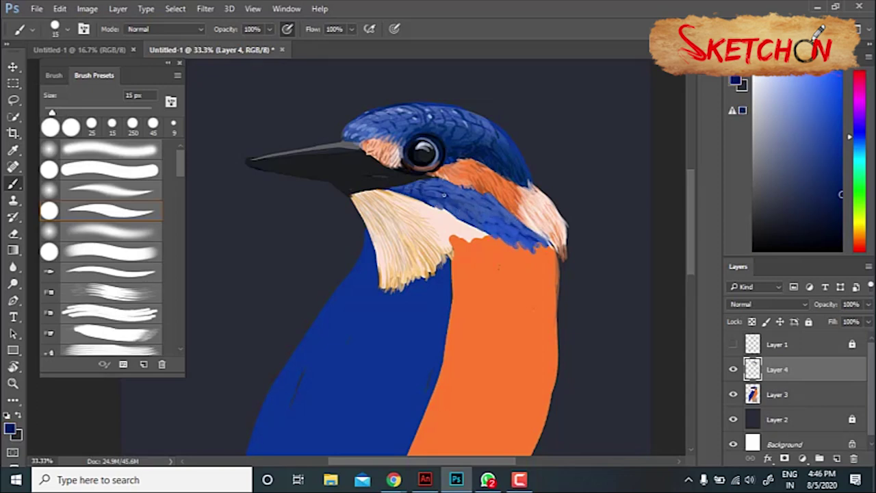
left_click_drag(458, 216, 485, 202)
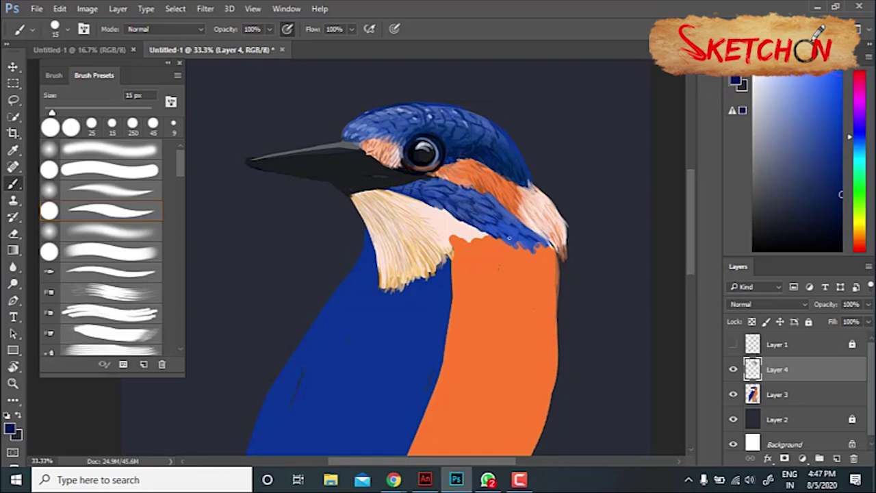
left_click(489, 209, "alt")
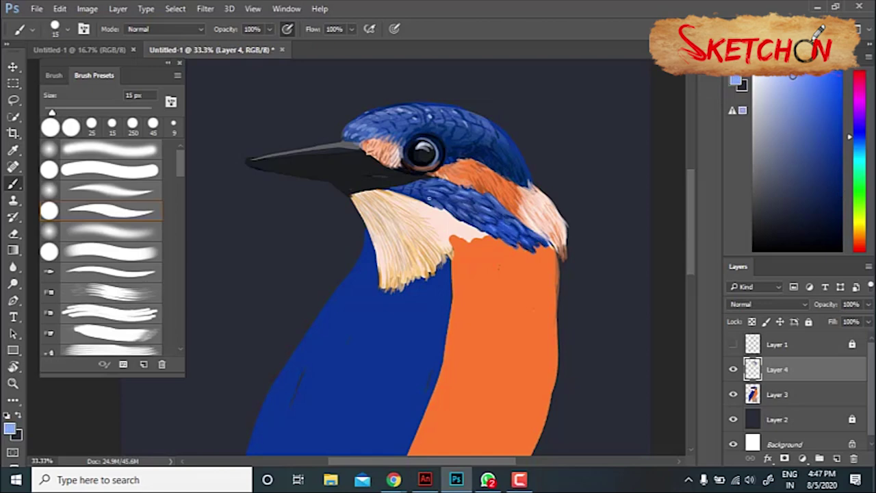
left_click(445, 175, "alt")
left_click_drag(468, 239, 489, 229)
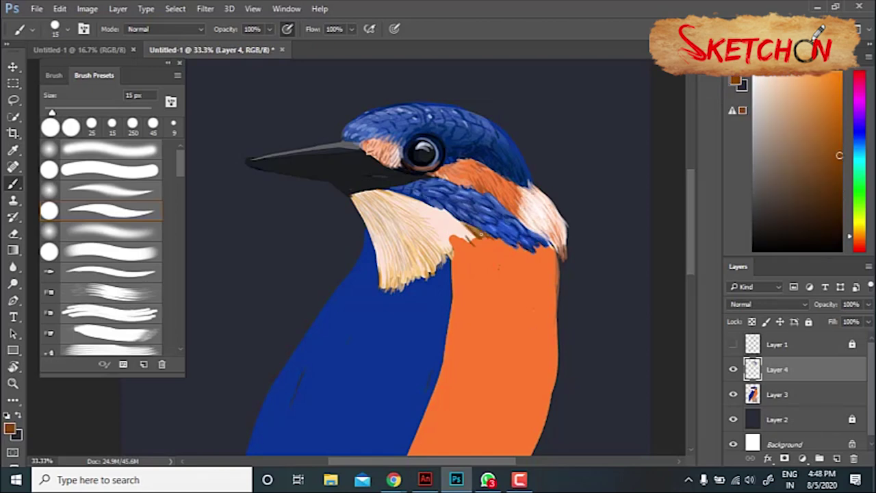
left_click(553, 288, "alt")
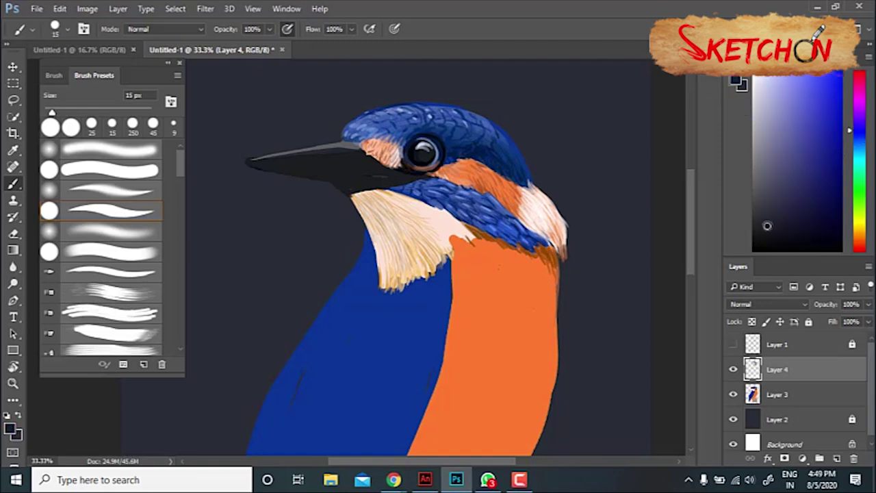
- Paint a light grey-blue highlight along the kingfisher's upper beak edge
left_click(383, 175, "alt")
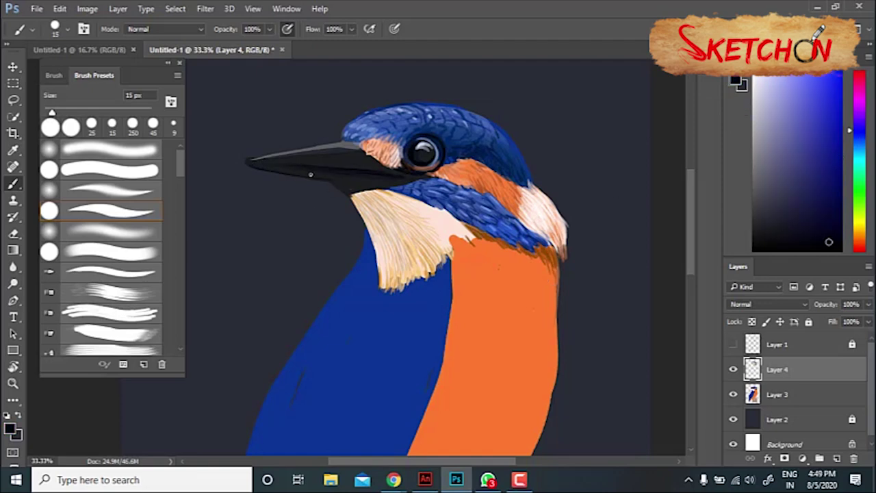
left_click(248, 163, "alt")
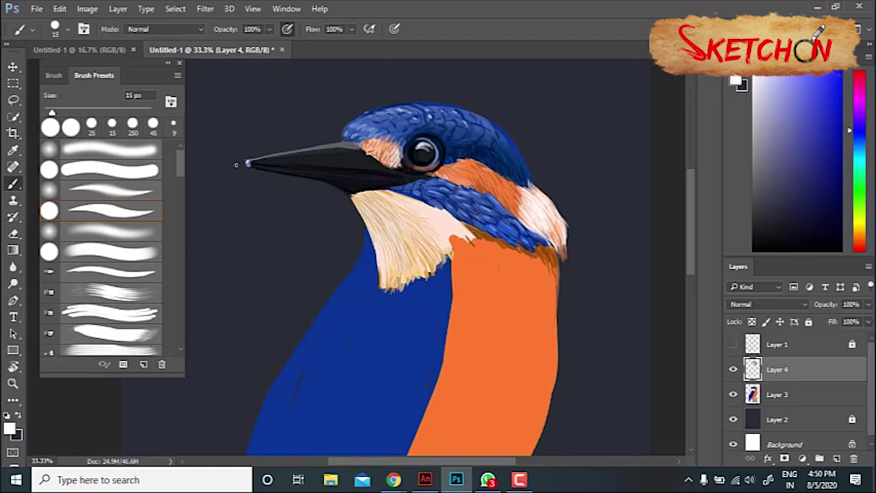
mouse_move(291, 153)
left_mouse_down()
mouse_move(353, 154)
mouse_move(350, 140)
left_mouse_up()
left_click_drag(256, 157, 353, 142)
left_click(808, 235)
left_click(301, 148, "alt")
left_click(289, 180, "alt")
- With an 80 px brush, paint darker orange down the chest's right edge and smooth the lower chest
key("bracketright")
left_click(267, 172, "alt")
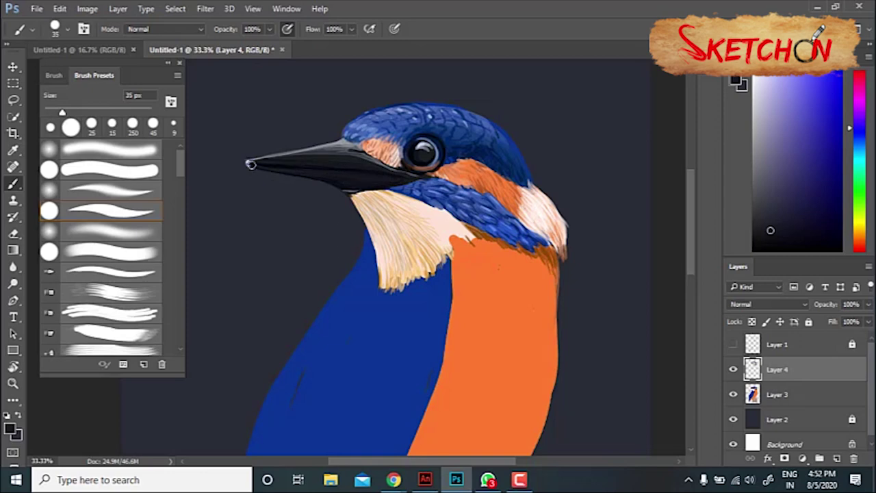
key("bracketright")
key("bracketright")
key("bracketright")
left_click(523, 303, "alt")
left_click_drag(550, 253, 520, 342)
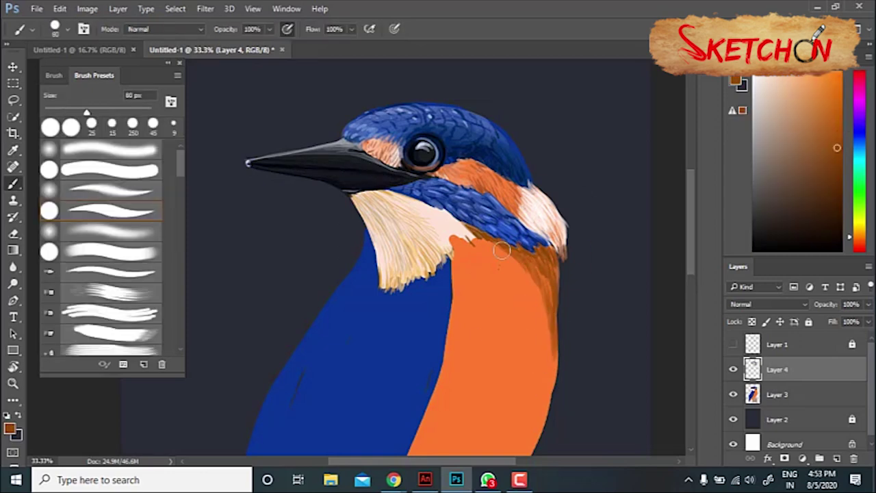
left_click_drag(539, 382, 527, 296)
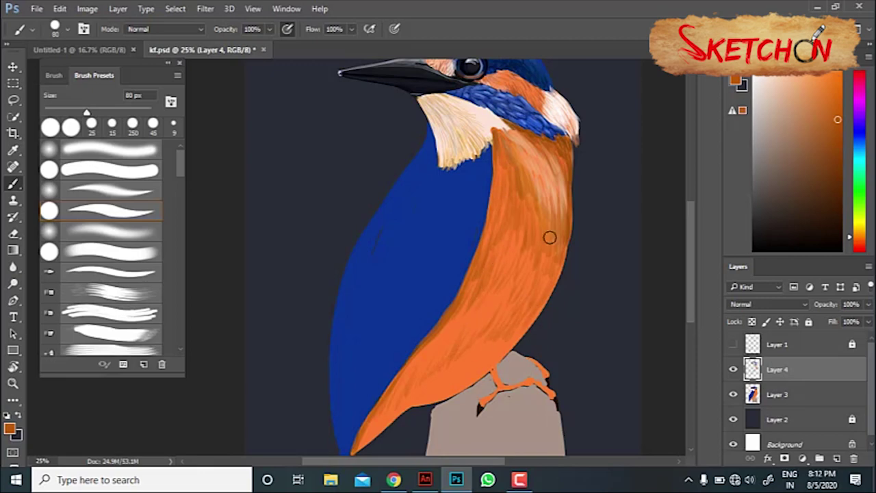
left_click(529, 198, "alt")
left_click(529, 187, "alt")
mouse_move(500, 182)
left_mouse_down()
mouse_move(473, 333)
mouse_move(424, 363)
left_mouse_up()
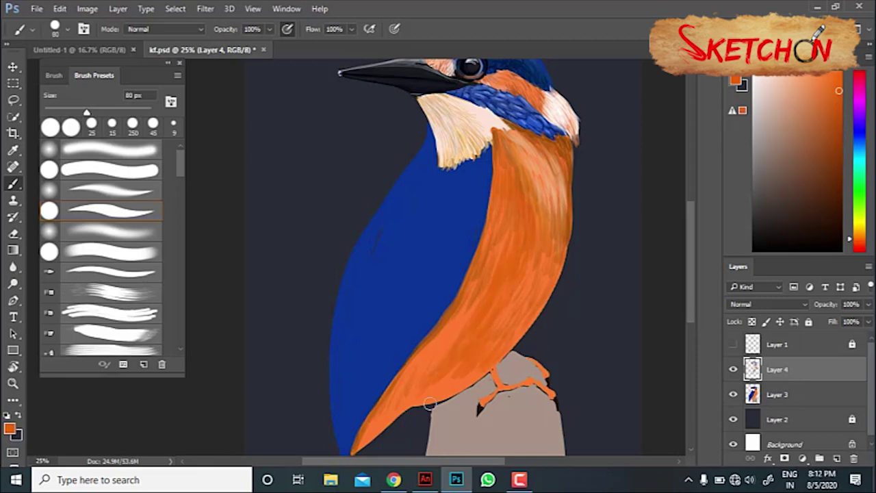
- Switch to a 15 px brush and paint darker orange feather strokes on the breast
left_click(493, 135, "alt")
key("bracketleft")
key("bracketleft")
key("bracketleft")
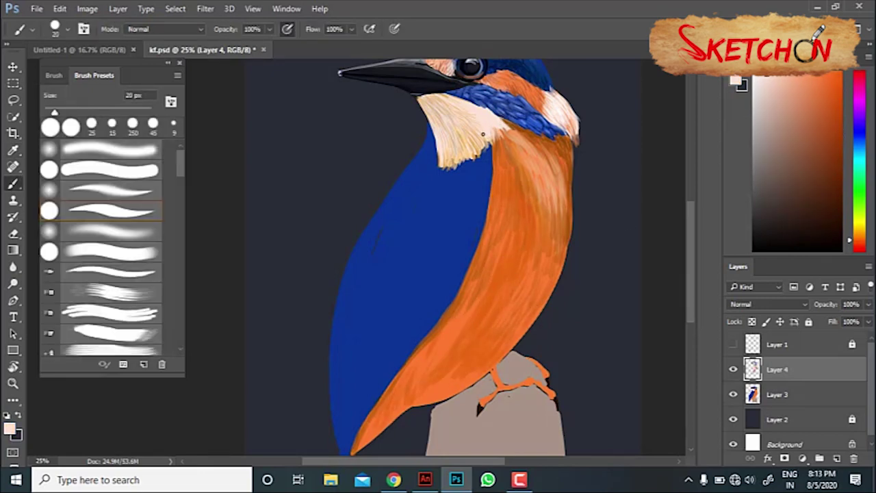
left_click(444, 98, "alt")
key("bracketleft")
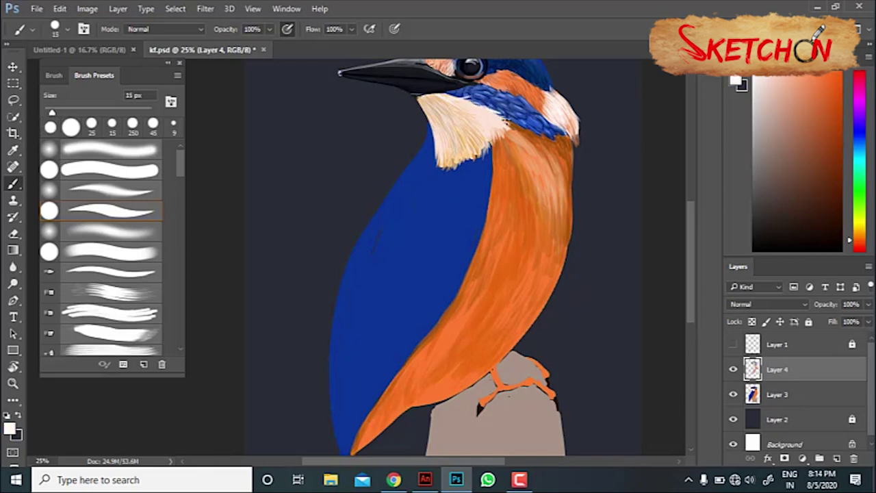
left_click_drag(505, 131, 488, 145)
left_click(487, 145, "alt")
left_click(498, 210, "alt")
left_click_drag(487, 206, 479, 257)
mouse_move(503, 221)
left_mouse_down()
mouse_move(472, 244)
mouse_move(472, 276)
mouse_move(486, 277)
left_mouse_up()
- Add dark red-orange breast strokes, then light orange along the lower breast edge at 90 px
left_click(487, 249, "alt")
left_click(459, 260, "alt")
mouse_move(521, 166)
left_mouse_down()
mouse_move(524, 217)
mouse_move(542, 192)
left_mouse_up()
left_click(502, 173, "alt")
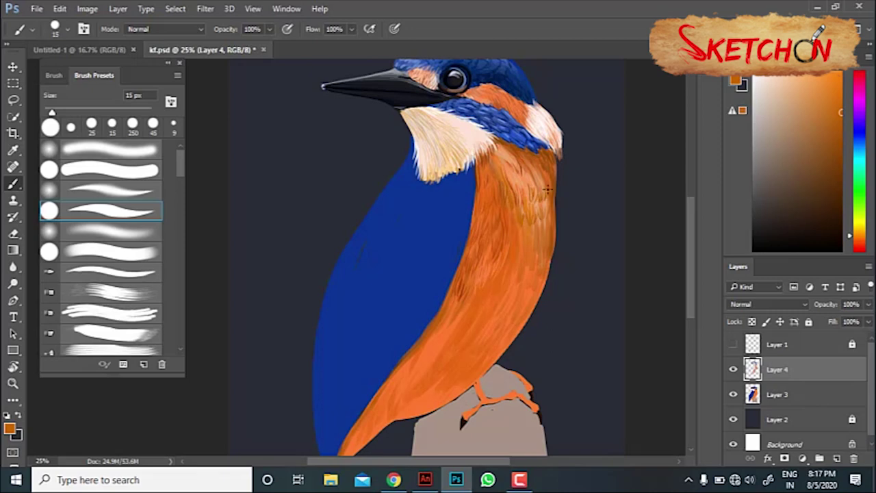
left_click(548, 230, "alt")
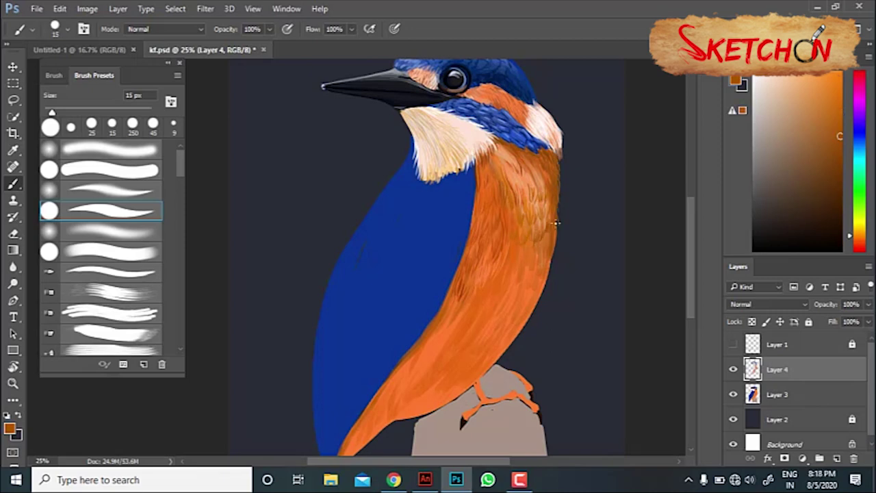
key("bracketright")
key("bracketright")
key("bracketright")
left_click(491, 291, "alt")
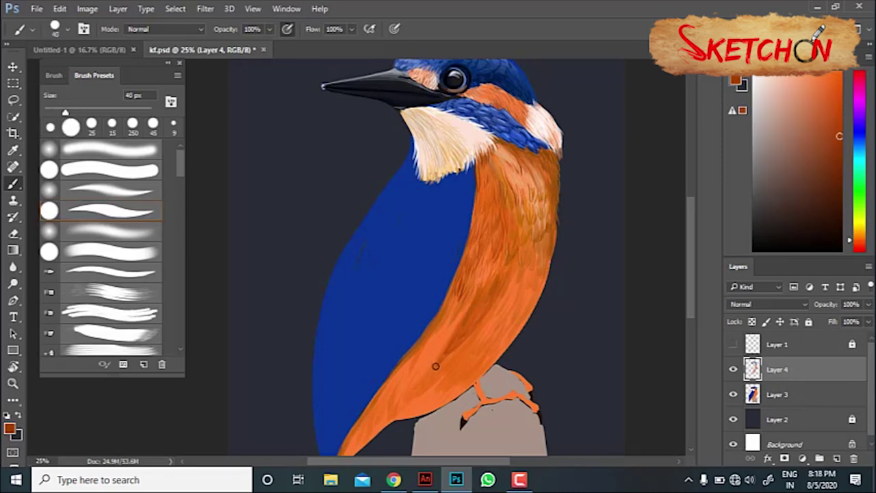
key("bracketright")
key("bracketright")
key("bracketright")
left_click_drag(444, 317, 348, 433)
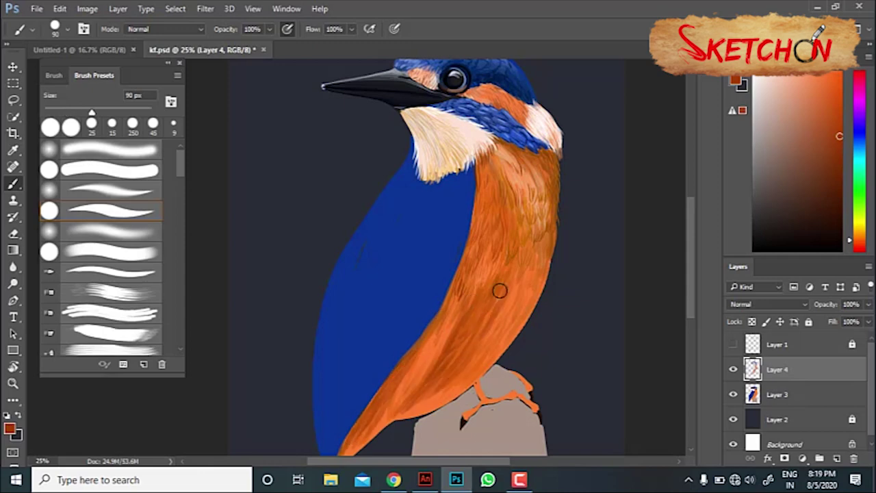
- With a 20 px brush, layer lighter orange and yellow-orange feather strokes across the breast
key("bracketleft")
key("bracketleft")
key("bracketleft")
left_click(455, 295, "alt")
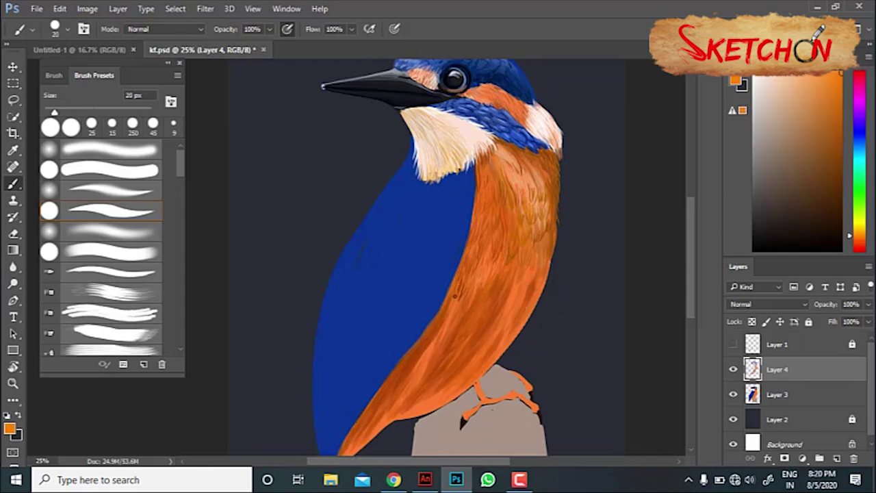
mouse_move(471, 288)
left_mouse_down()
mouse_move(454, 327)
mouse_move(426, 340)
mouse_move(392, 403)
left_mouse_up()
left_click_drag(444, 366, 413, 405)
mouse_move(468, 357)
left_mouse_down()
mouse_move(438, 391)
mouse_move(423, 353)
left_mouse_up()
left_click(438, 369, "alt")
mouse_move(465, 255)
left_mouse_down()
mouse_move(447, 309)
mouse_move(423, 294)
mouse_move(405, 369)
left_mouse_up()
key("bracketright")
key("bracketright")
key("bracketright")
left_click(384, 299, "alt")
- With a 150 px brush, paint lighter blue along the wing's left edge and middle
scroll(384, 299, "down", 2)
key("bracketright")
key("bracketright")
key("bracketright")
mouse_move(350, 173)
left_mouse_down()
mouse_move(309, 254)
mouse_move(386, 117)
mouse_move(408, 145)
left_mouse_up()
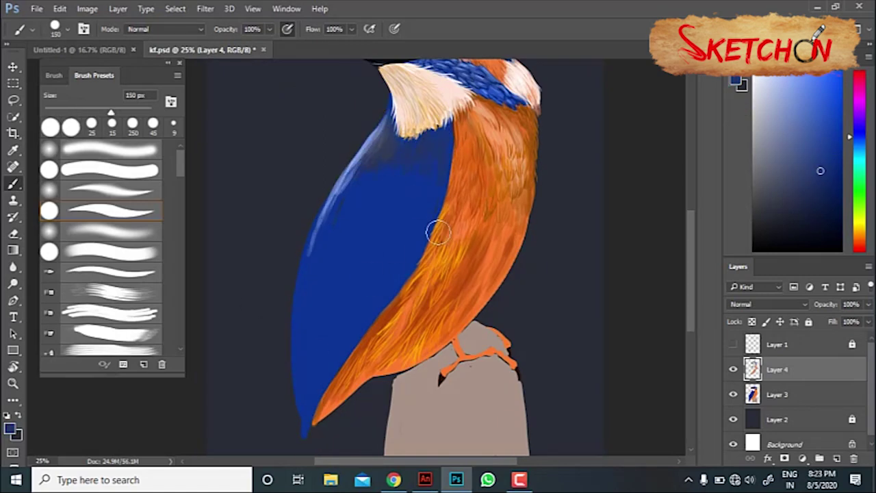
left_click_drag(406, 175, 308, 280)
mouse_move(398, 174)
left_mouse_down()
mouse_move(344, 198)
mouse_move(325, 355)
mouse_move(308, 336)
mouse_move(312, 400)
left_mouse_up()
- Shrink the brush to 15 px and paint light cyan-teal strokes on the upper wing
left_click(443, 188, "alt")
key("bracketleft")
key("bracketleft")
key("bracketleft")
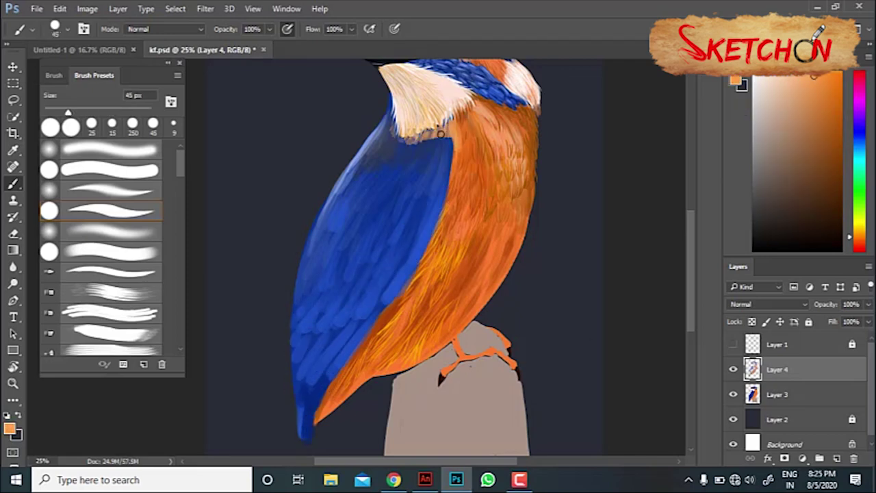
left_click(438, 126, "alt")
key("bracketleft")
key("bracketleft")
key("bracketleft")
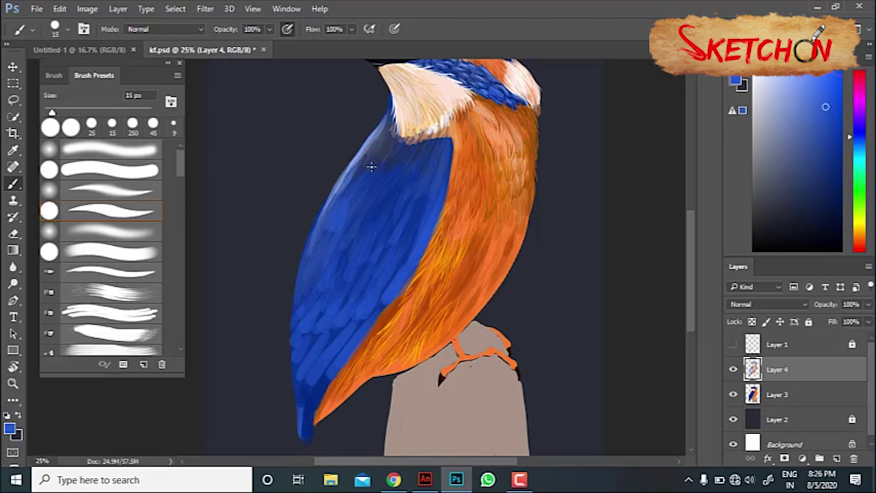
left_click(386, 152, "alt")
left_click(441, 154, "alt")
left_click_drag(441, 154, 345, 178)
left_click_drag(379, 147, 366, 168)
- Paint cream strokes on the white neck patch and brown strokes on the orange breast
left_click(393, 130, "alt")
left_click_drag(390, 102, 430, 130)
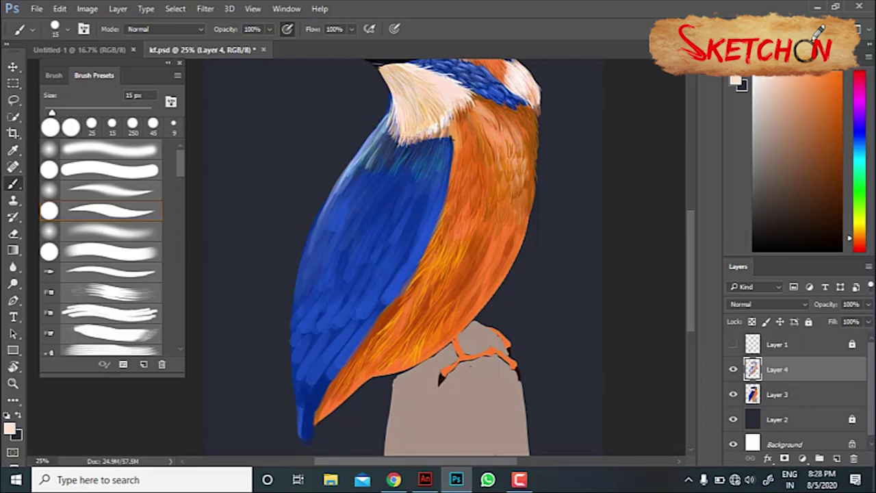
left_click(450, 127, "alt")
mouse_move(458, 193)
left_mouse_down()
mouse_move(479, 232)
mouse_move(472, 294)
left_mouse_up()
left_click(501, 241, "alt")
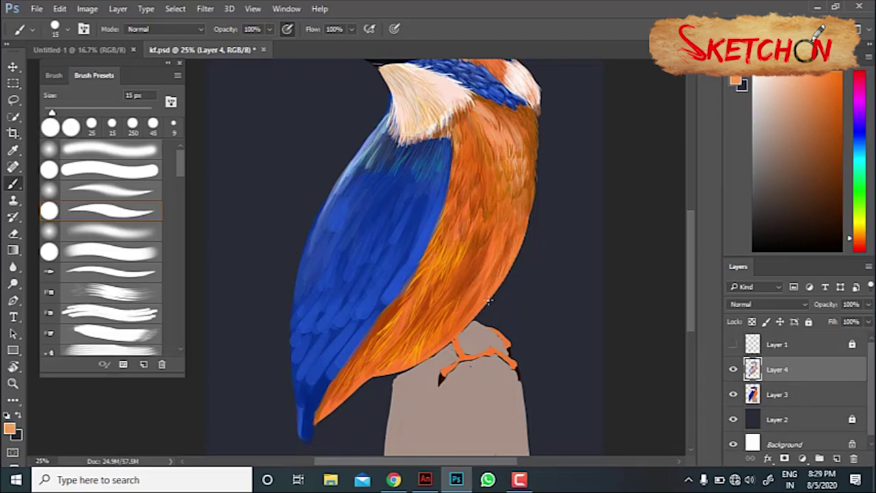
- Paint lighter blue feather strokes on the wing and dark blue along the orange border
left_click(410, 182, "alt")
key("bracketright")
key("bracketright")
key("bracketright")
left_click(350, 205, "alt")
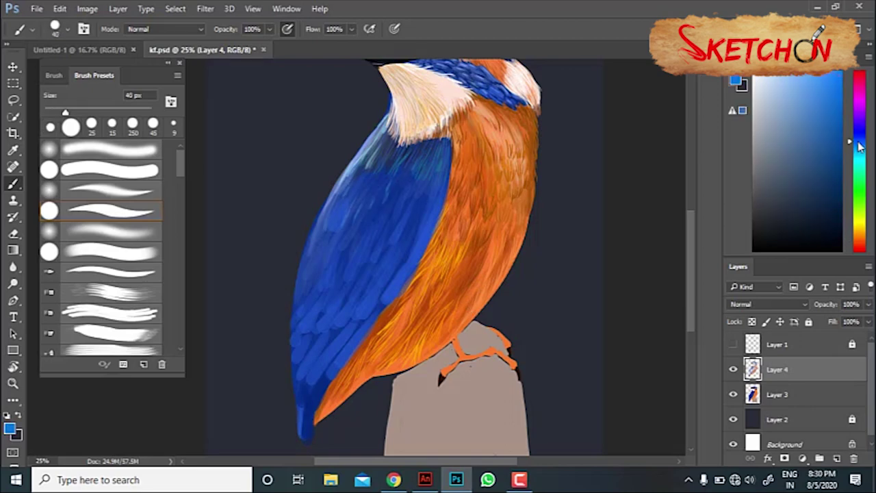
left_click(424, 222, "alt")
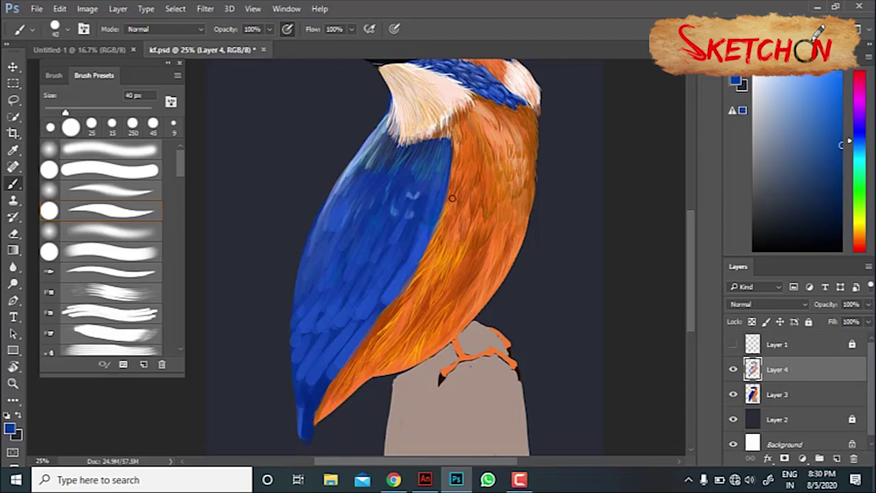
left_click_drag(431, 205, 404, 288)
left_click(404, 230, "alt")
mouse_move(404, 229)
left_mouse_down()
mouse_move(383, 247)
mouse_move(392, 283)
mouse_move(352, 322)
left_mouse_up()
mouse_move(448, 194)
left_mouse_down()
mouse_move(397, 277)
mouse_move(329, 309)
left_mouse_up()
mouse_move(376, 188)
left_mouse_down()
mouse_move(303, 303)
mouse_move(294, 342)
left_mouse_up()
- Add rows of short light-blue feather strokes across the wing
left_click(424, 209, "alt")
left_click_drag(425, 210, 383, 225)
mouse_move(413, 182)
left_mouse_down()
mouse_move(369, 251)
mouse_move(399, 291)
left_mouse_up()
mouse_move(350, 270)
left_mouse_down()
mouse_move(421, 154)
mouse_move(319, 281)
left_mouse_up()
left_click_drag(400, 284, 376, 315)
left_click_drag(438, 185, 397, 215)
left_click(425, 261, "alt")
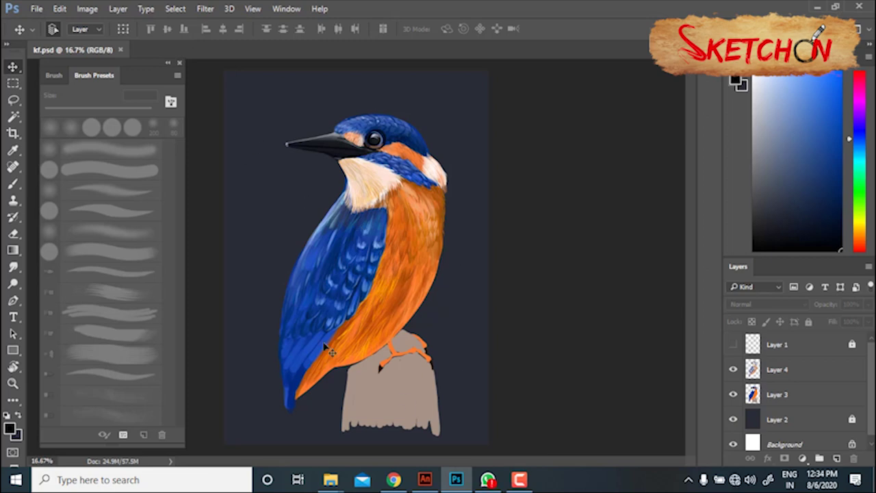
- On Layer 4, paint lighter blue along the wing's lower-left edge with a 50 px brush
left_click(363, 229)
left_click(13, 183)
key("bracketleft")
key("bracketleft")
key("bracketleft")
key("bracketleft")
key("bracketleft")
key("bracketleft")
left_click(362, 287, "alt")
left_click(307, 361, "alt")
key("bracketright")
key("bracketright")
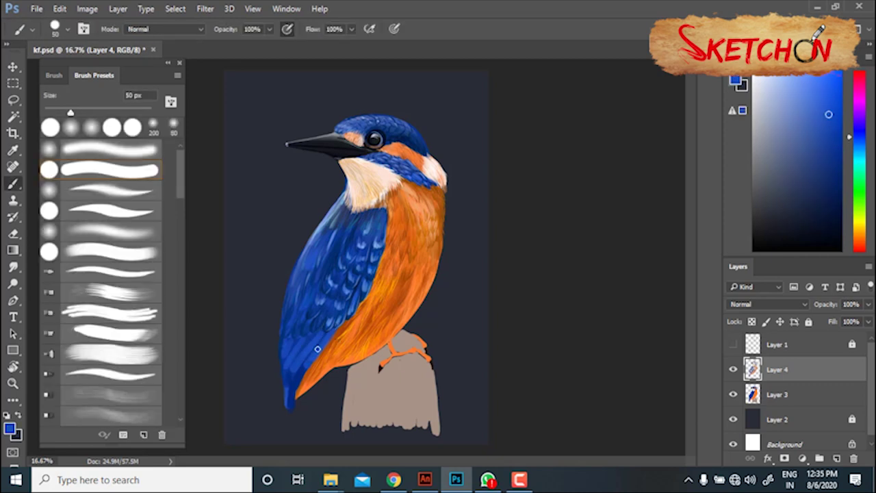
mouse_move(279, 350)
left_mouse_down()
mouse_move(294, 383)
mouse_move(290, 410)
left_mouse_up()
- Darken the wing-breast boundary in blue and add a faint light stroke on the wing's left edge
left_click(844, 190)
left_click_drag(308, 368, 359, 308)
left_click(298, 369, "alt")
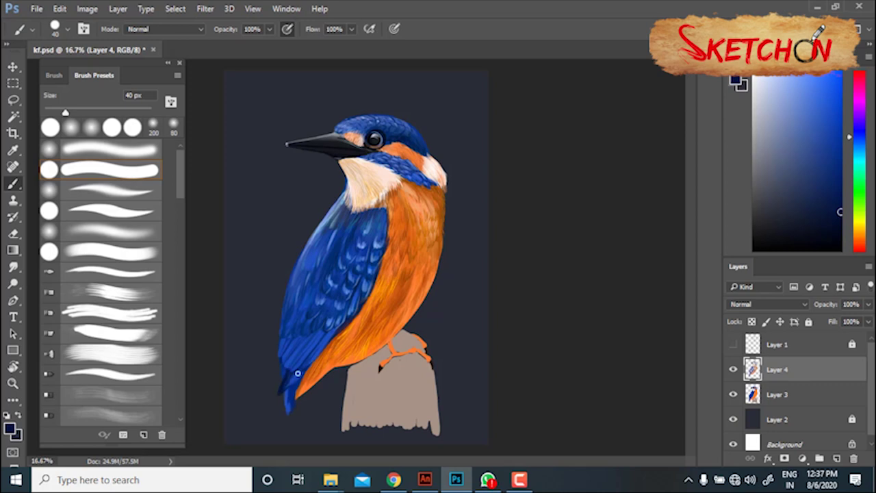
left_click(298, 378, "alt")
left_click_drag(281, 328, 280, 360)
- With a 30 px brush, paint light blue highlights down the wing's left edge
key("bracketleft")
left_click(306, 259, "alt")
left_click(314, 259, "alt")
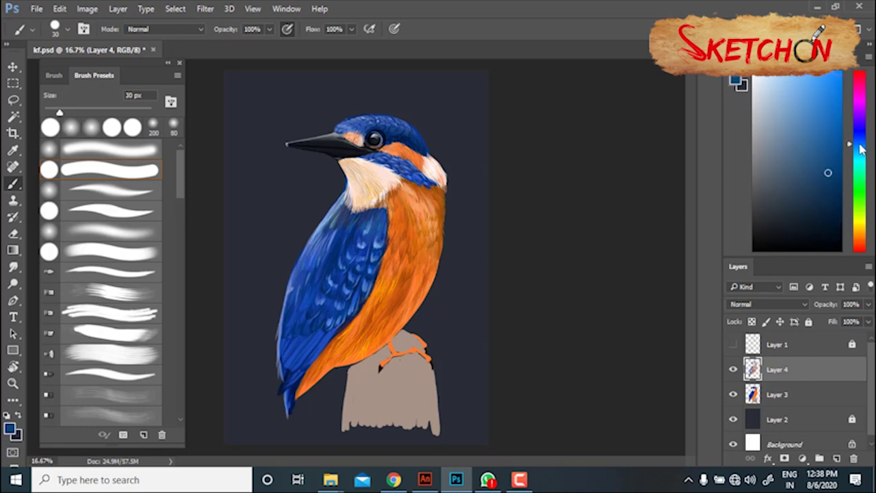
left_click(336, 248, "alt")
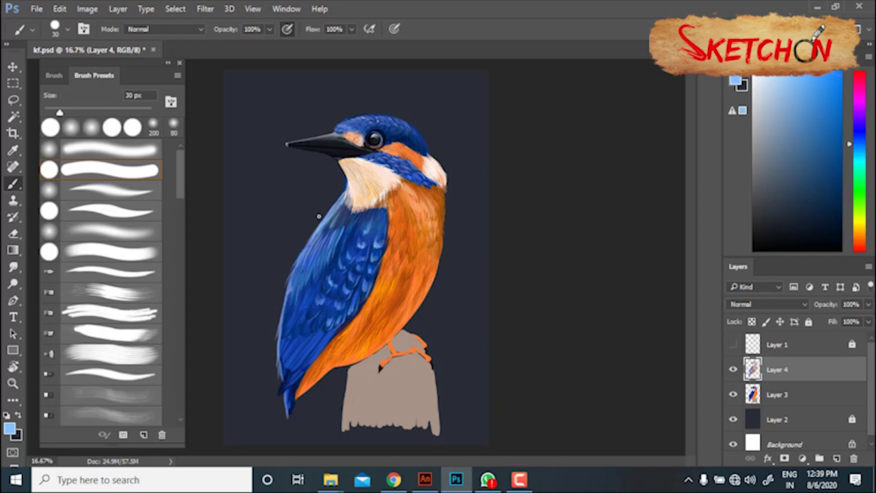
left_click_drag(309, 226, 275, 329)
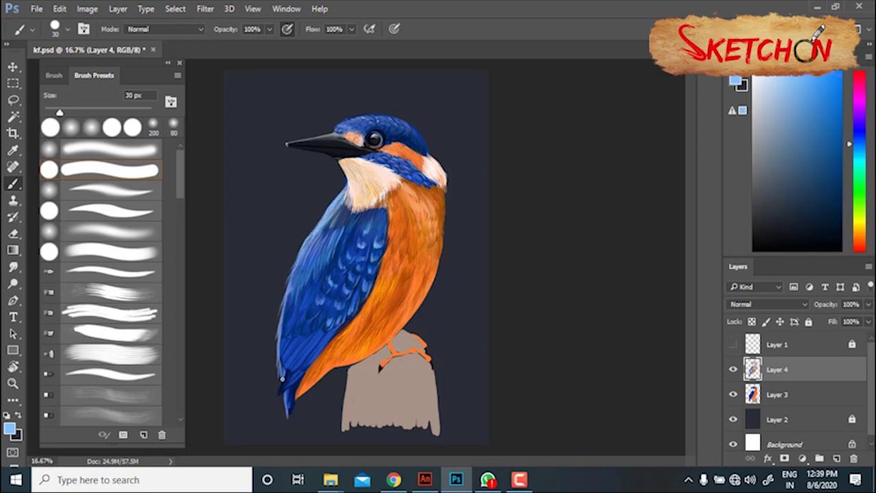
left_click(309, 315, "alt")
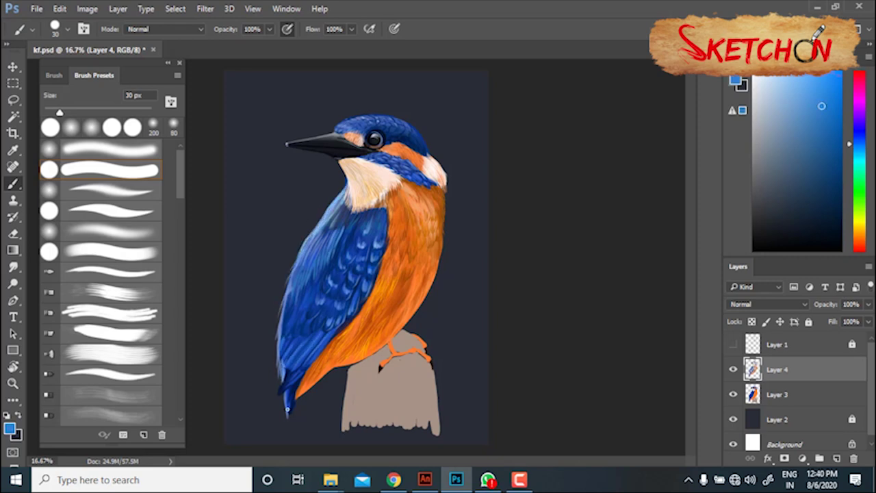
left_click(301, 411, "alt")
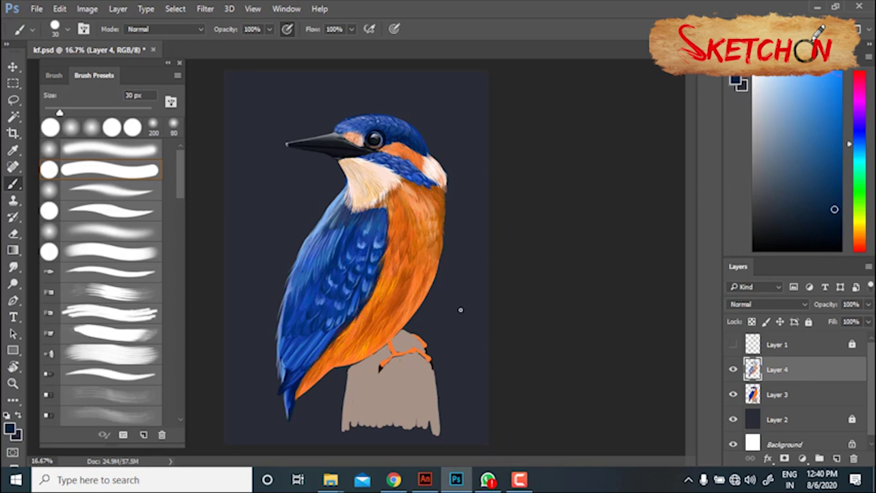
- Alternate bright oranges and dark red-browns to shade the breast's right edge
left_click(352, 342, "alt")
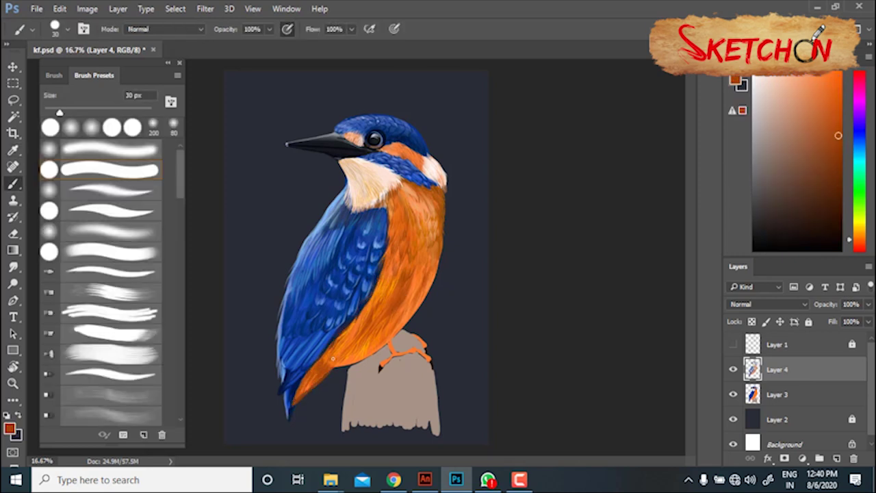
left_click(332, 358, "alt")
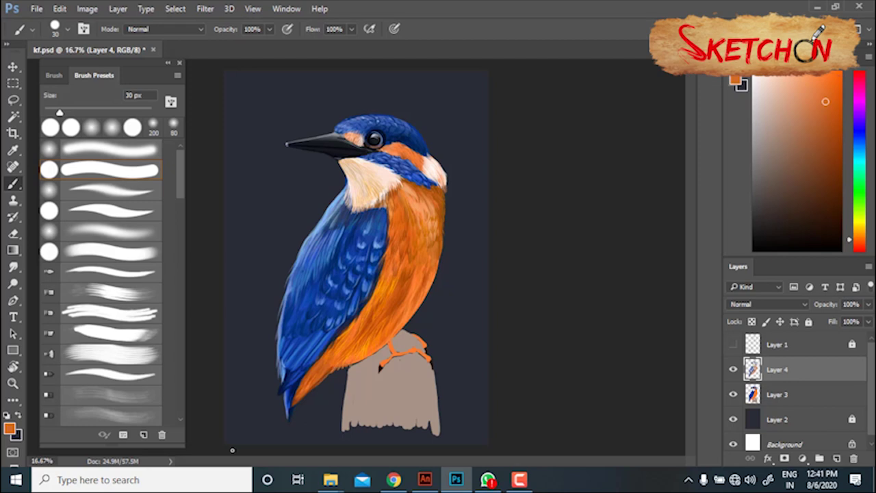
left_click(443, 195, "alt")
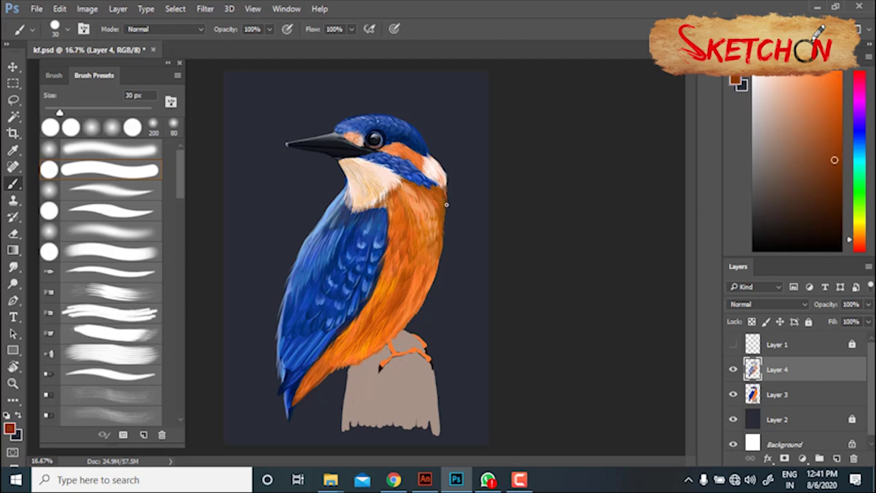
left_click(842, 194)
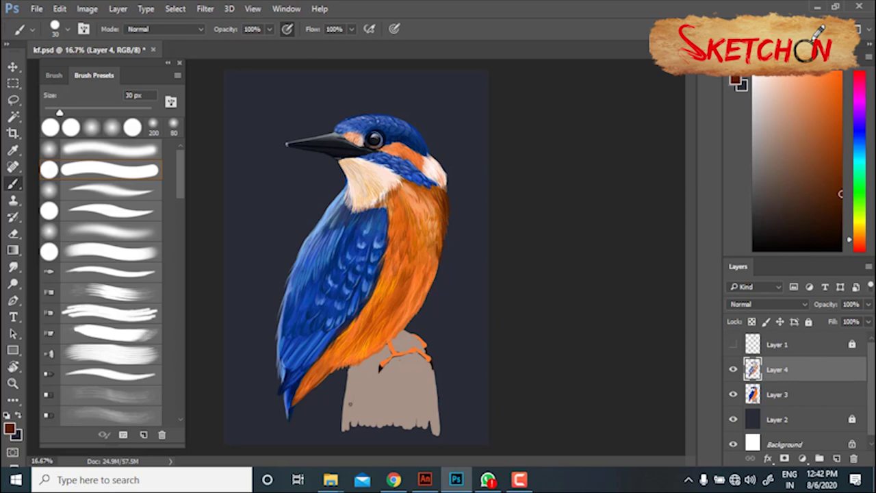
left_click(412, 277, "alt")
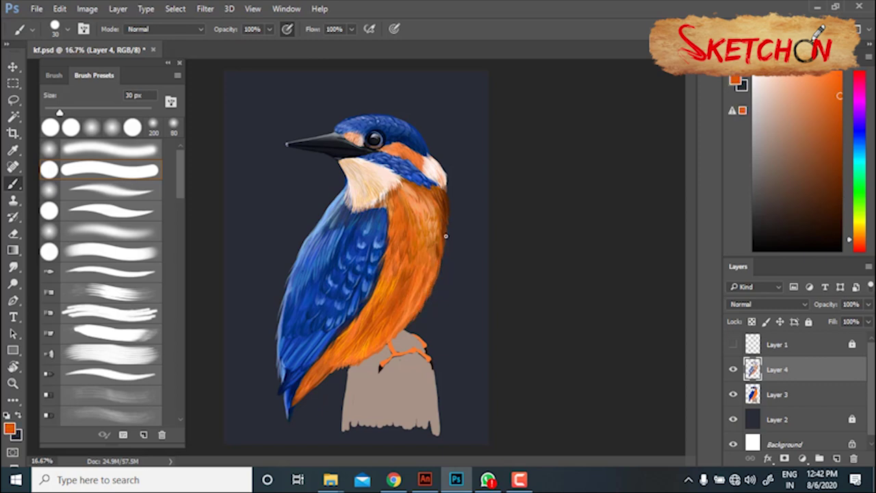
left_click(838, 180)
left_click(392, 321, "alt")
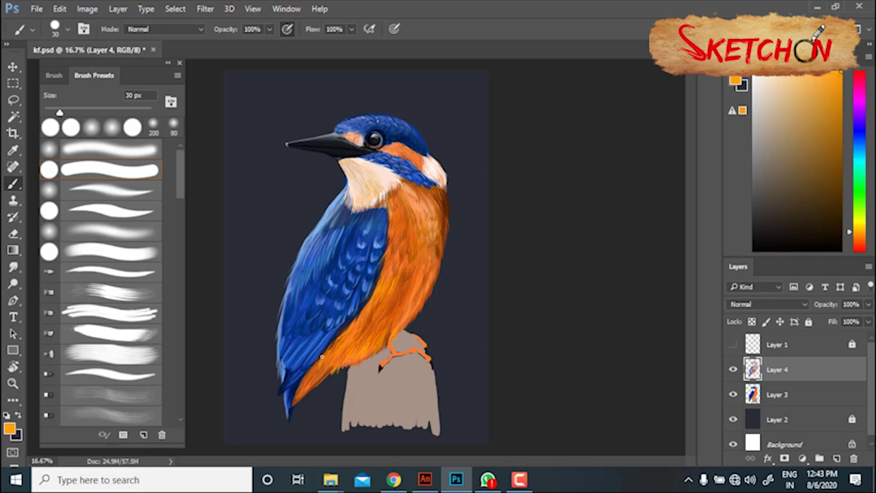
left_click(395, 333, "alt")
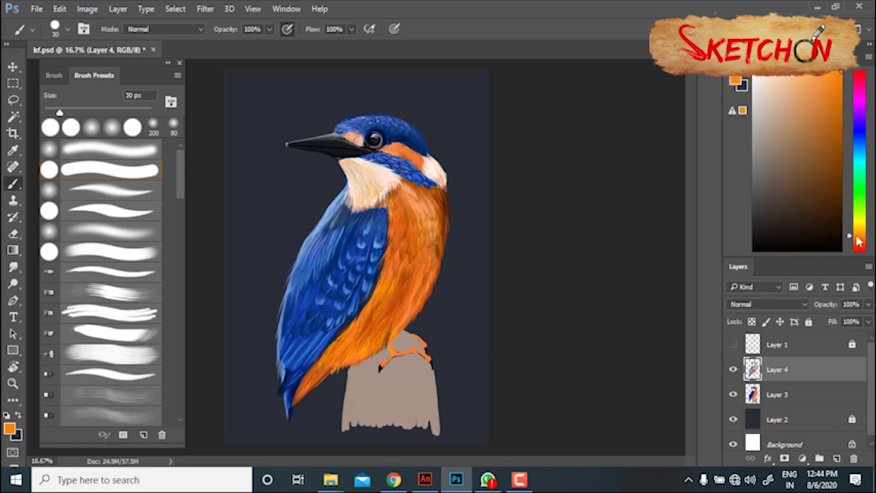
scroll(394, 349, "up", 2)
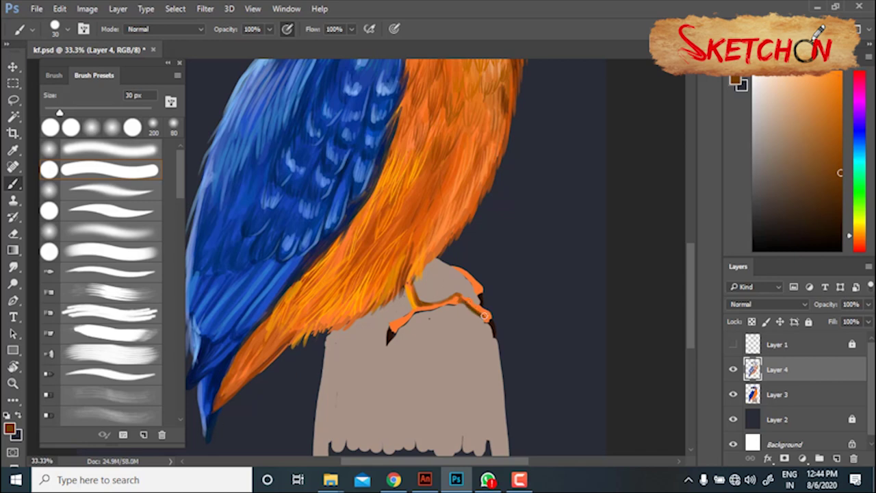
- On Layer 3, pick yellow-orange with a 15 px brush for the feet, then sample beige stump tones at 30 px
left_click(402, 318, "alt")
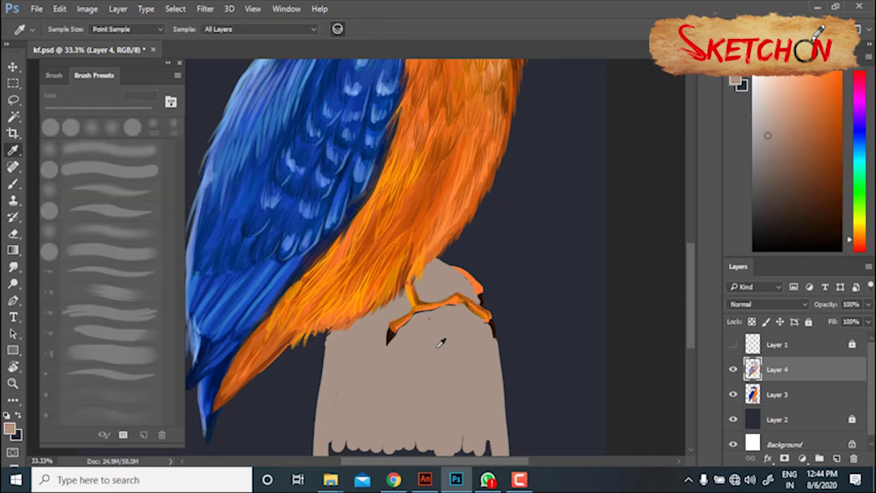
key("alt+bracketleft")
left_click(392, 325, "alt")
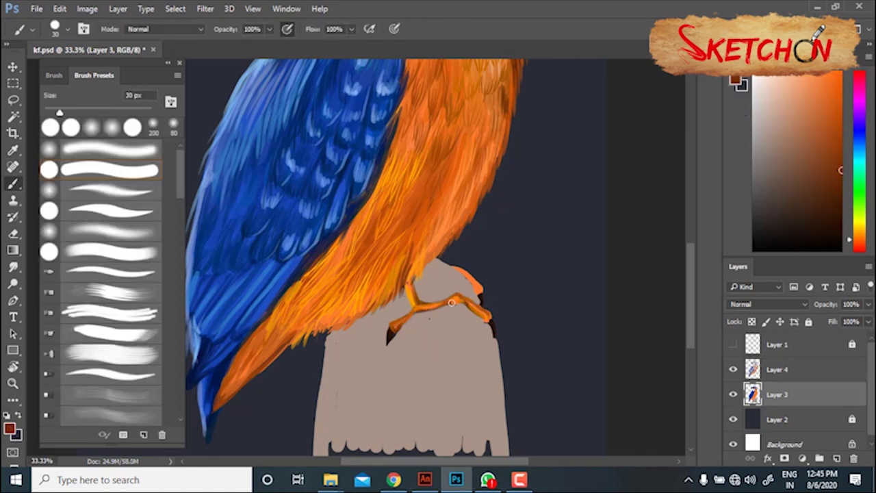
key("bracketleft")
key("bracketleft")
key("bracketleft")
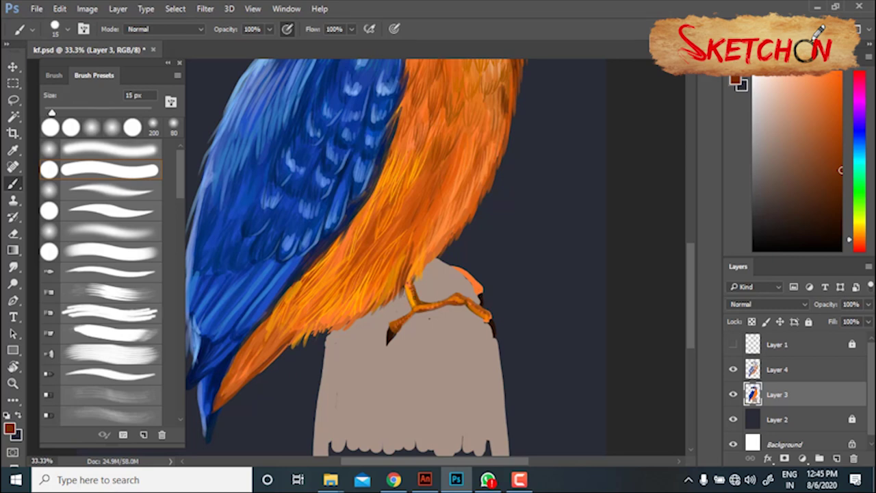
left_click(460, 268, "alt")
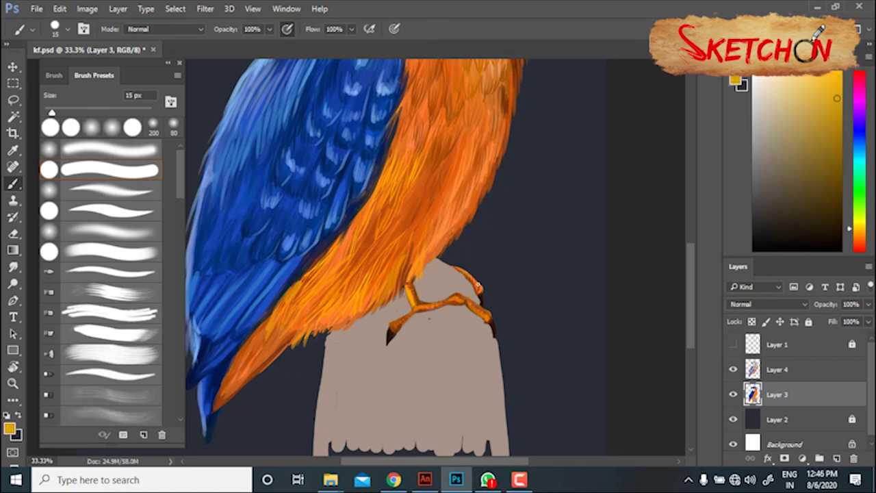
left_click(433, 346, "alt")
key("bracketright")
key("bracketright")
left_click(367, 329, "alt")
- Shade the perch's left side with greyish-olive strokes
mouse_move(344, 415)
left_mouse_down()
mouse_move(336, 363)
mouse_move(325, 421)
left_mouse_up()
left_click(385, 342, "alt")
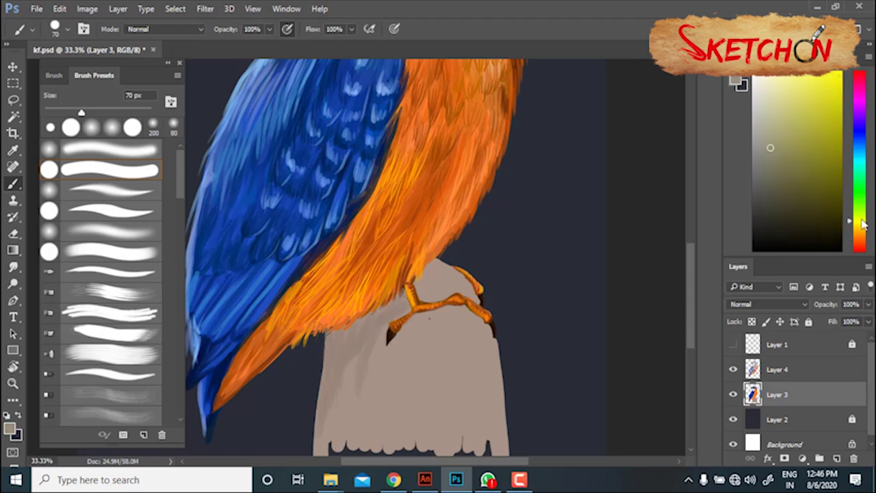
mouse_move(362, 322)
left_mouse_down()
mouse_move(323, 395)
mouse_move(320, 448)
left_mouse_up()
mouse_move(406, 307)
left_mouse_down()
mouse_move(327, 450)
mouse_move(331, 339)
left_mouse_up()
left_click_drag(362, 381, 356, 444)
- Cover the perch and its right side with broad, lighter grey-olive shading
key("bracketright")
key("bracketright")
key("bracketright")
left_click(410, 332, "alt")
mouse_move(390, 362)
left_mouse_down()
mouse_move(354, 435)
mouse_move(437, 391)
mouse_move(466, 332)
left_mouse_up()
left_click_drag(489, 363, 496, 448)
- Draw thin dark crack lines down the perch with a small brush
left_click(438, 280, "alt")
key("bracketleft")
key("bracketleft")
key("bracketleft")
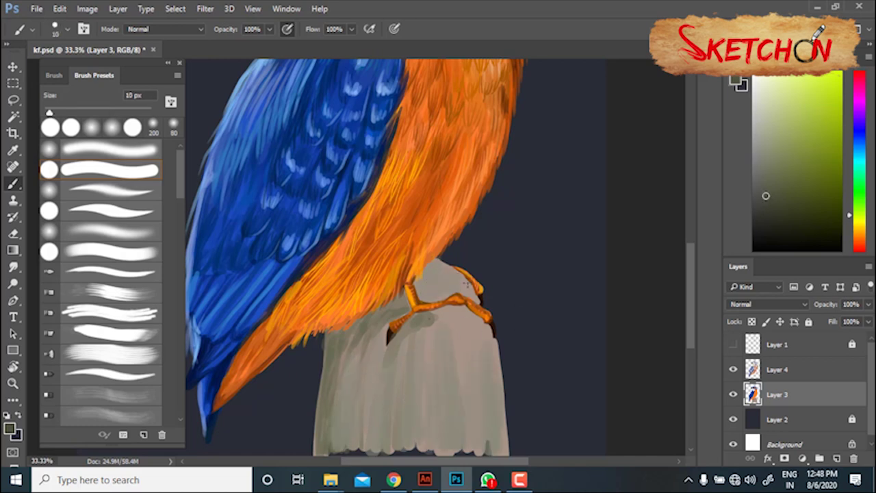
left_click_drag(388, 348, 363, 424)
left_click_drag(378, 376, 373, 450)
left_click_drag(345, 356, 352, 416)
left_click_drag(356, 380, 345, 450)
- Add crack lines around the feet and darken the toe underside and wood below the foot
key("bracketright")
left_click_drag(418, 356, 414, 450)
left_click_drag(432, 309, 394, 342)
key("bracketleft")
left_click_drag(431, 260, 399, 449)
left_click_drag(399, 300, 398, 332)
left_click_drag(381, 344, 369, 401)
left_click(462, 309, "alt")
left_click_drag(472, 311, 455, 306)
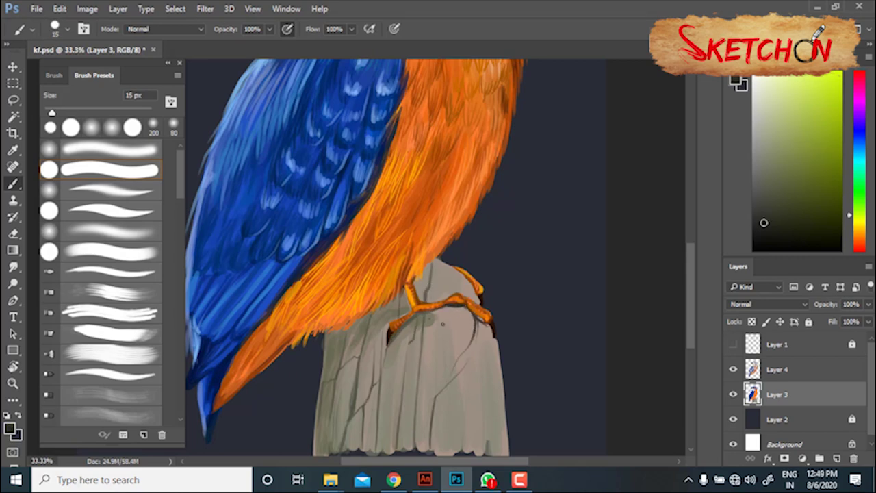
mouse_move(445, 357)
left_mouse_down()
mouse_move(440, 386)
mouse_move(447, 396)
left_mouse_up()
- Paint lighter-toned crack strokes down the perch's left side
left_click(353, 320, "alt")
mouse_move(355, 319)
left_mouse_down()
mouse_move(343, 364)
mouse_move(326, 371)
left_mouse_up()
left_click_drag(331, 333, 321, 383)
mouse_move(378, 309)
left_mouse_down()
mouse_move(356, 387)
mouse_move(381, 387)
mouse_move(380, 450)
left_mouse_up()
left_click_drag(351, 390, 320, 453)
- Paint pale vertical highlights down the perch with a 25 px brush
key("bracketright")
key("bracketright")
key("bracketright")
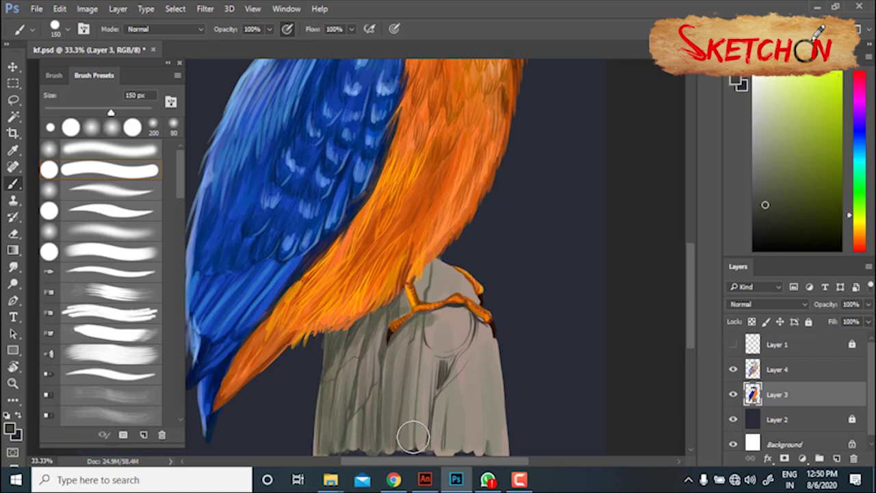
left_click(338, 379, "alt")
key("bracketleft")
key("bracketleft")
key("bracketleft")
left_click_drag(396, 376, 396, 451)
left_click_drag(362, 411, 361, 454)
left_click_drag(427, 364, 425, 454)
left_click_drag(346, 377, 344, 454)
- Paint a green moss patch near the claw and spread it down the stump
left_click(441, 322, "alt")
mouse_move(441, 322)
left_mouse_down()
mouse_move(444, 338)
mouse_move(463, 327)
mouse_move(441, 348)
mouse_move(477, 339)
mouse_move(457, 395)
left_mouse_up()
left_click_drag(487, 355, 485, 380)
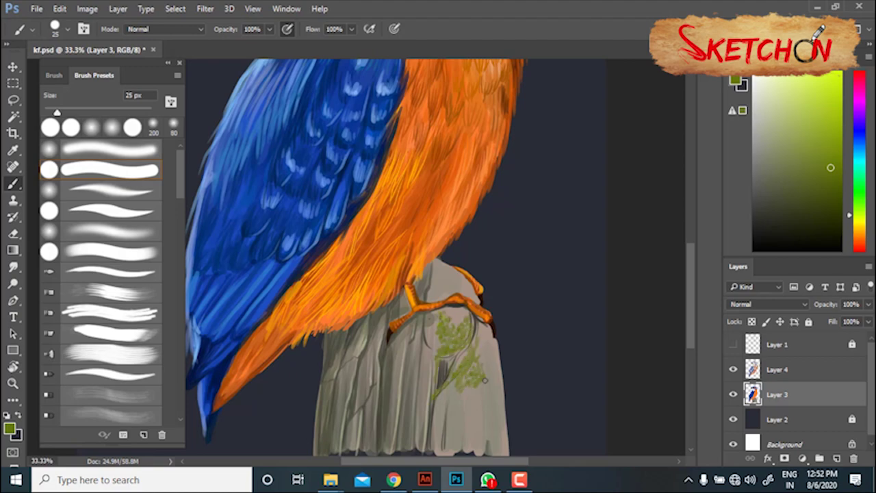